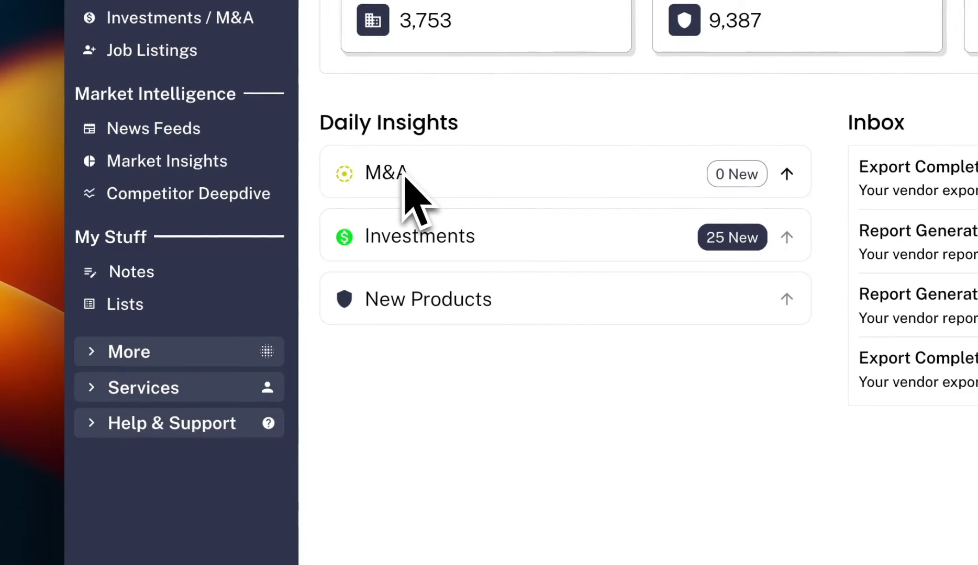
Expand Daily Insights Investments and scroll through new deals like Filigran and Sitehop
{"action": "left_click", "coordinate": [502, 244]}
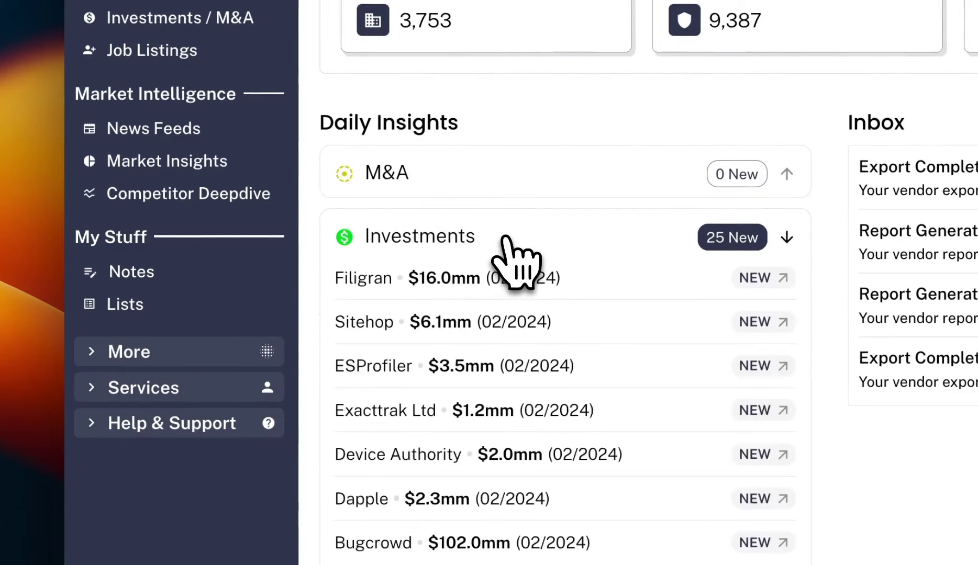
{"action": "scroll", "coordinate": [565, 409], "scroll_direction": "down", "scroll_amount": 10}
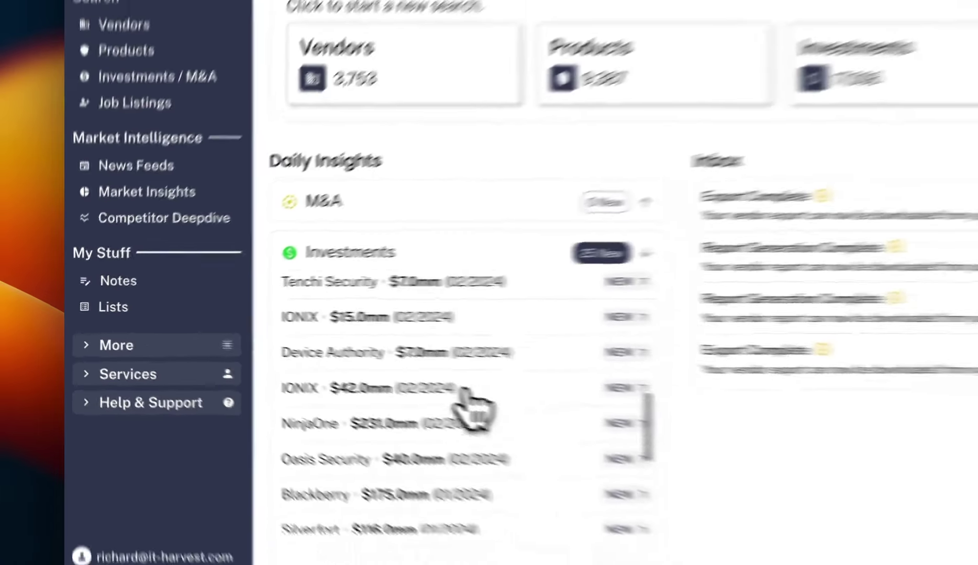
{"action": "scroll", "coordinate": [325, 374], "scroll_direction": "up", "scroll_amount": 10}
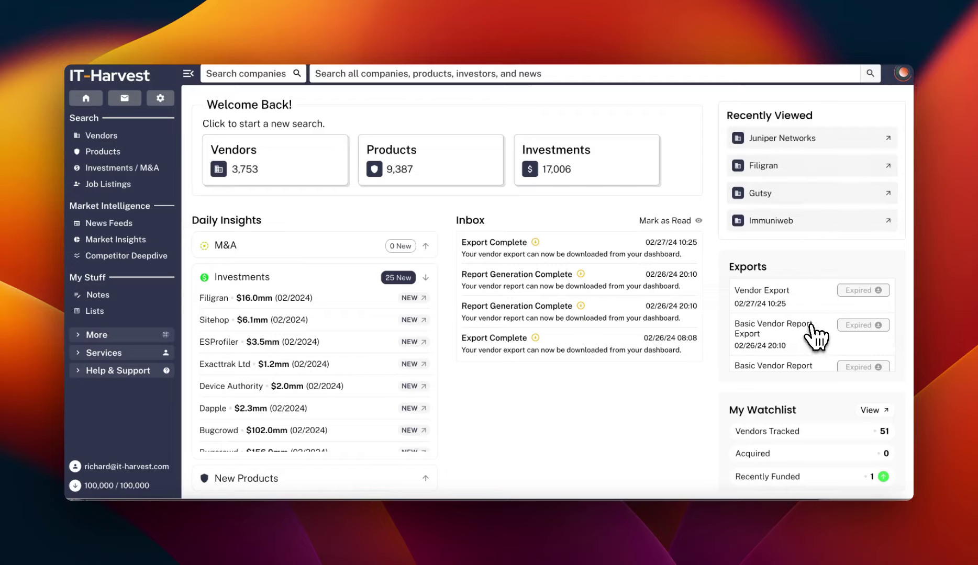
{"action": "scroll", "coordinate": [814, 336], "scroll_direction": "down", "scroll_amount": 2}
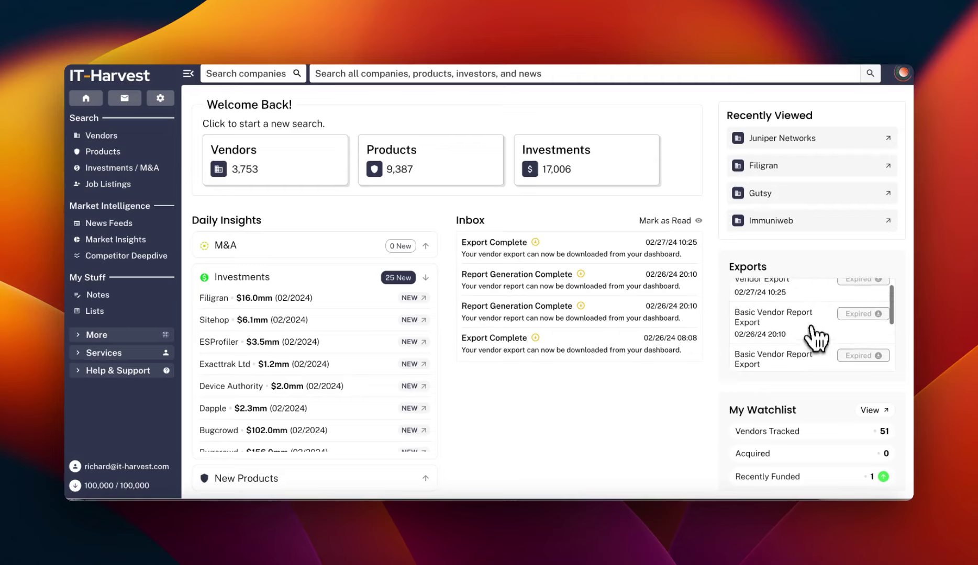
{"action": "scroll", "coordinate": [802, 454], "scroll_direction": "down", "scroll_amount": 1}
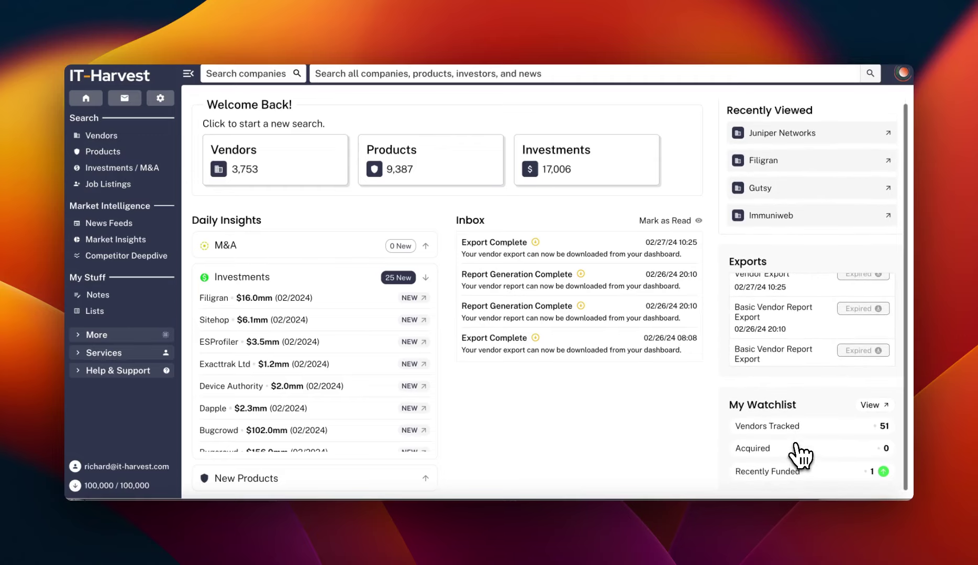
{"action": "scroll", "coordinate": [806, 450], "scroll_direction": "up", "scroll_amount": 1}
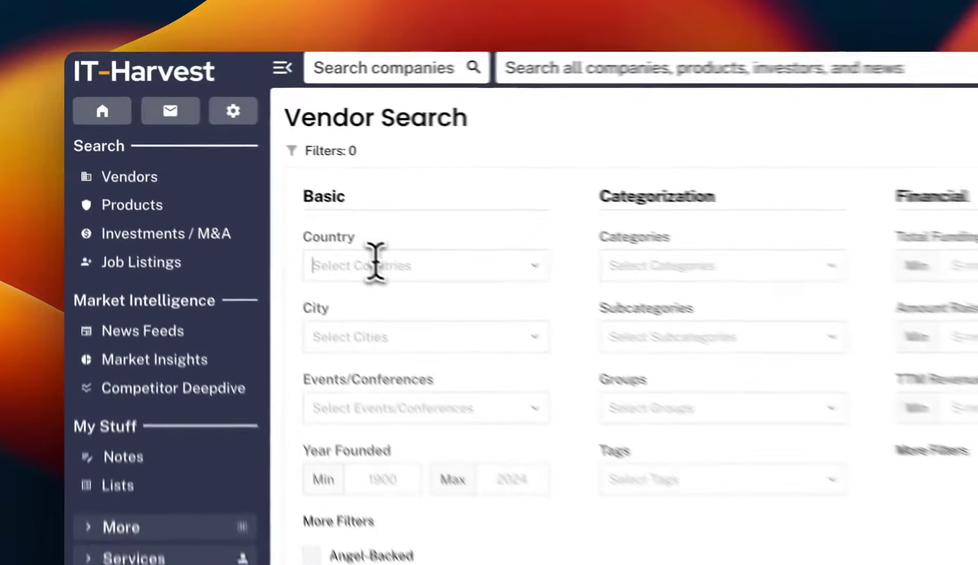
Filter Vendor Search by country Israel and run it, returning 266 vendors
{"action": "left_click", "coordinate": [241, 186]}
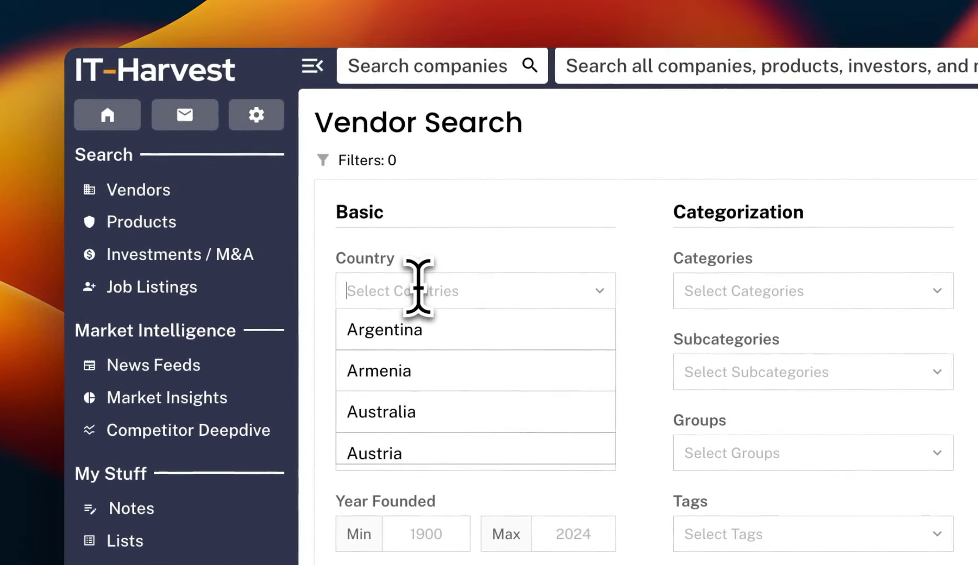
{"action": "type", "text": "israel"}
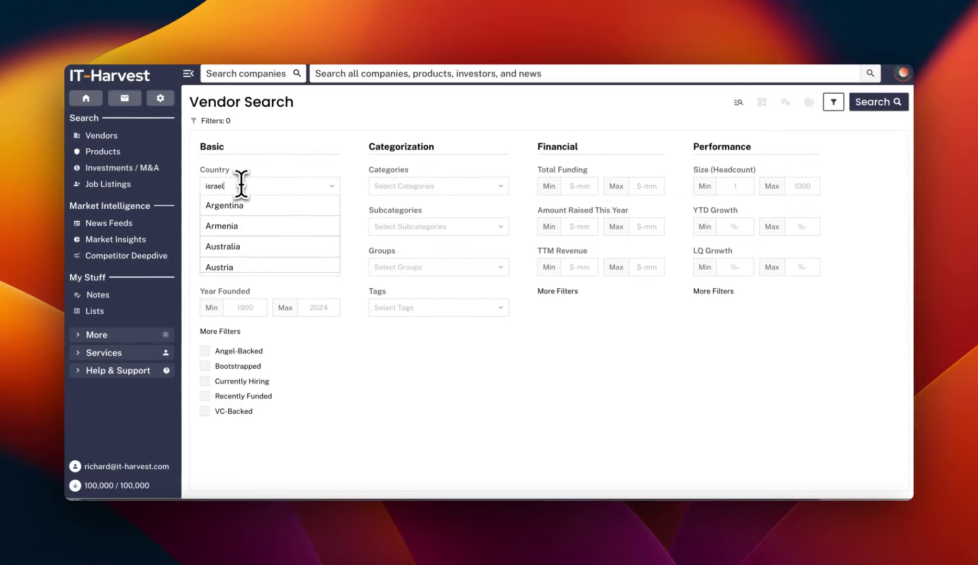
{"action": "left_click", "coordinate": [225, 205]}
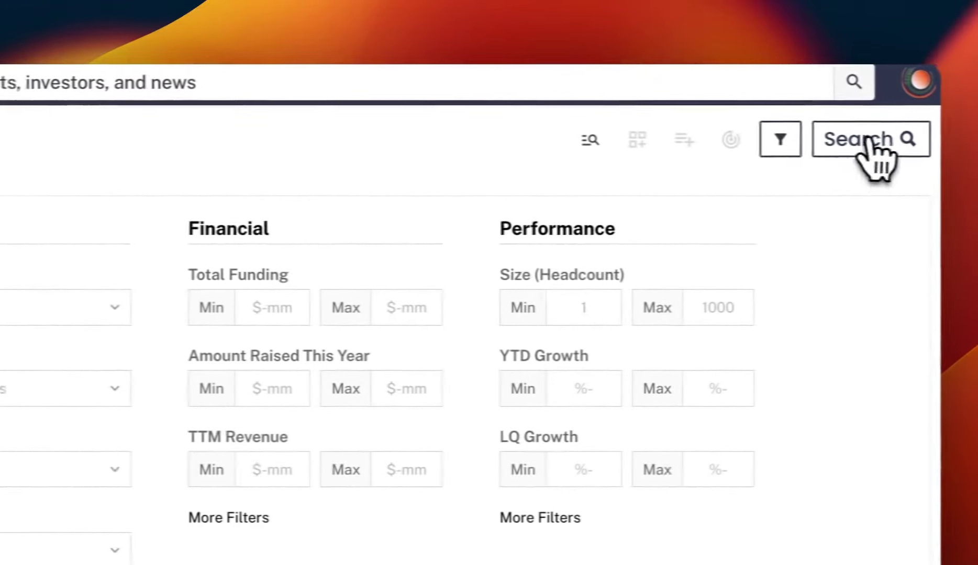
{"action": "left_click", "coordinate": [867, 139]}
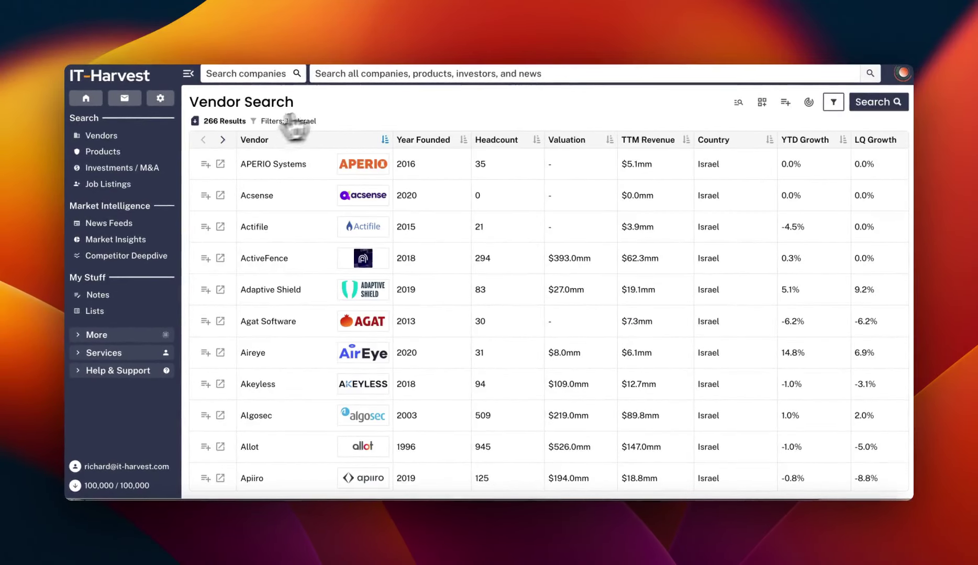
Scroll the Israeli vendor results and move to the next page
{"action": "scroll", "coordinate": [323, 308], "scroll_direction": "down", "scroll_amount": 3}
{"action": "scroll", "coordinate": [323, 309], "scroll_direction": "down", "scroll_amount": 5}
{"action": "scroll", "coordinate": [323, 309], "scroll_direction": "up", "scroll_amount": 7}
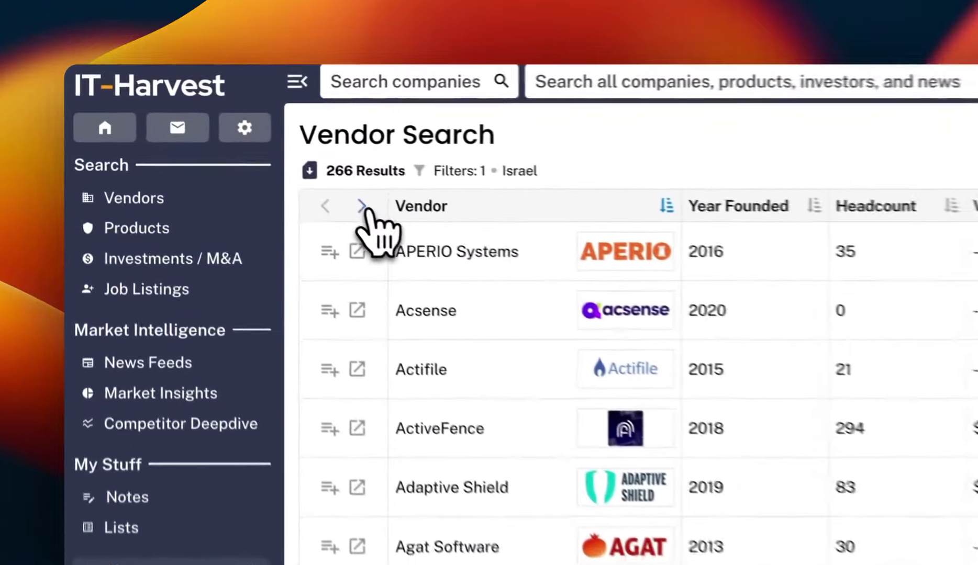
{"action": "left_click", "coordinate": [223, 148]}
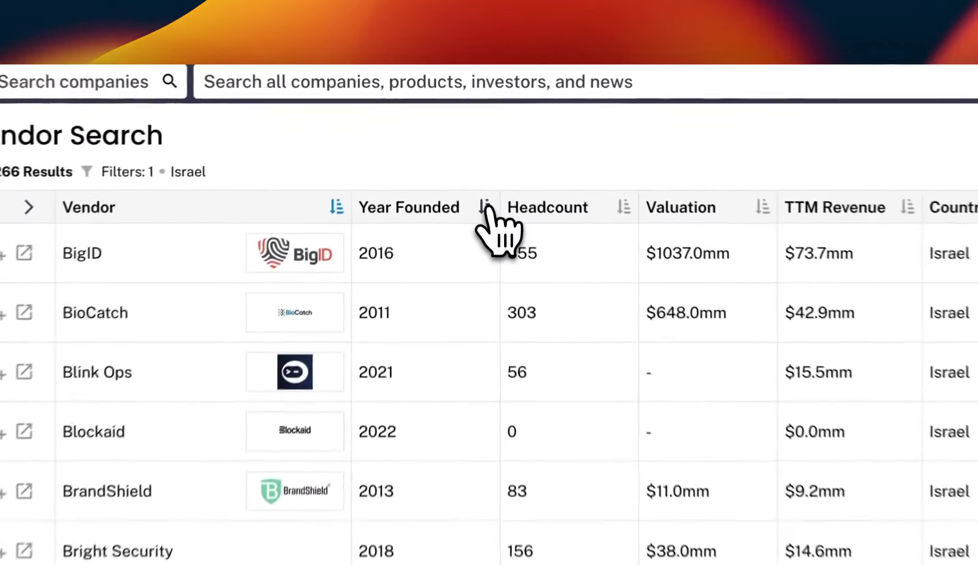
Sort the vendors by Year Founded, oldest first, with Waterfall (2007) at the top
{"action": "left_click", "coordinate": [464, 140]}
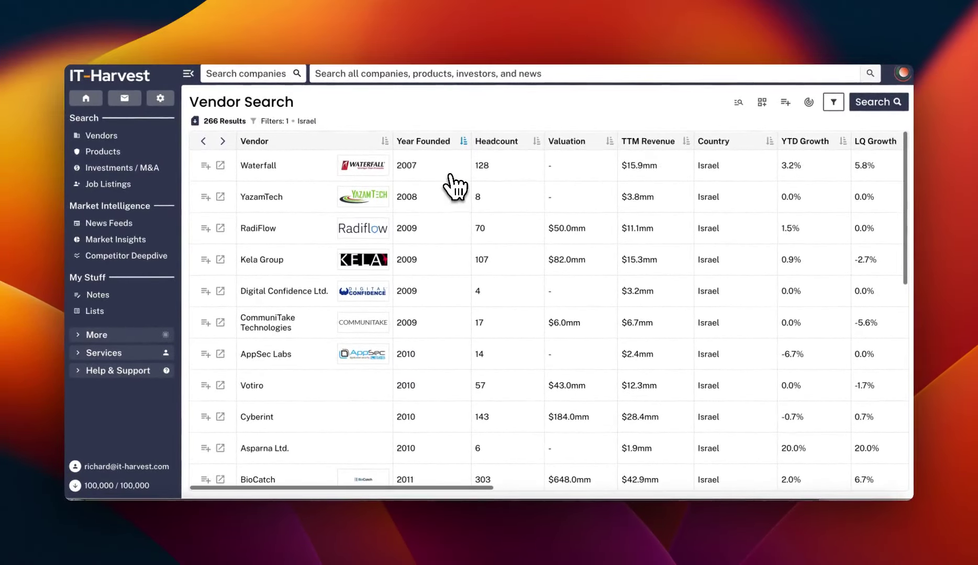
{"action": "scroll", "coordinate": [456, 187], "scroll_direction": "down", "scroll_amount": 1}
{"action": "scroll", "coordinate": [456, 186], "scroll_direction": "down", "scroll_amount": 10}
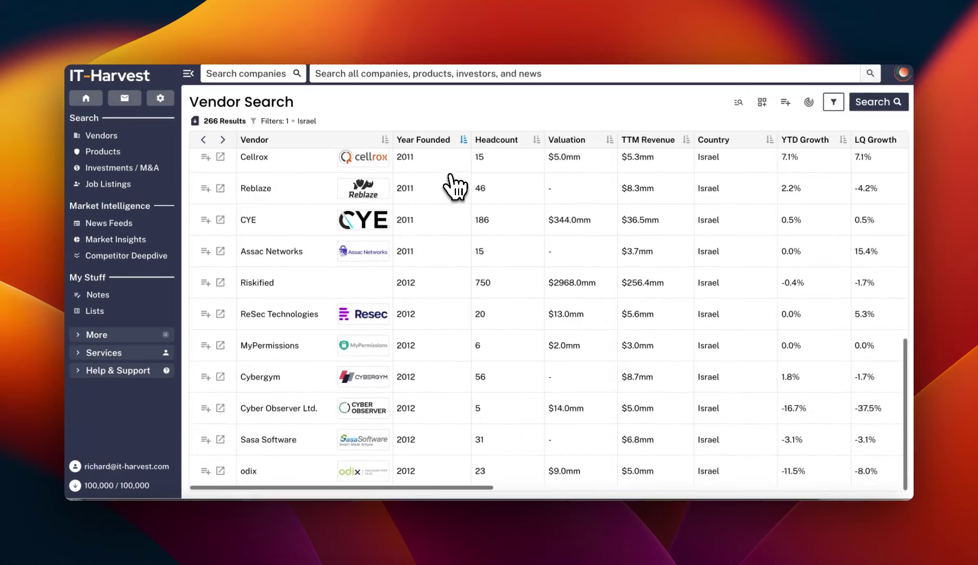
{"action": "scroll", "coordinate": [451, 184], "scroll_direction": "up", "scroll_amount": 10}
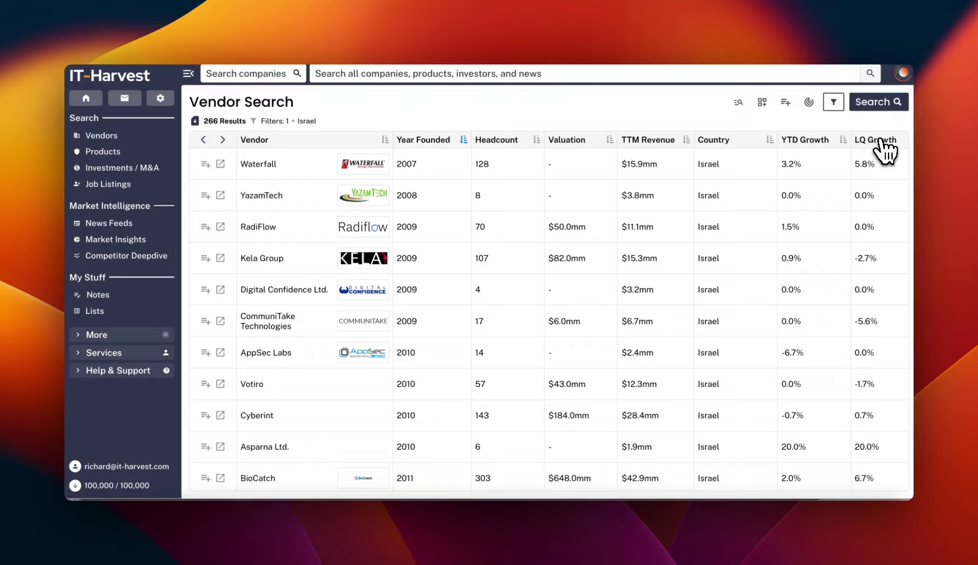
{"action": "scroll", "coordinate": [613, 197], "scroll_direction": "right", "scroll_amount": 10}
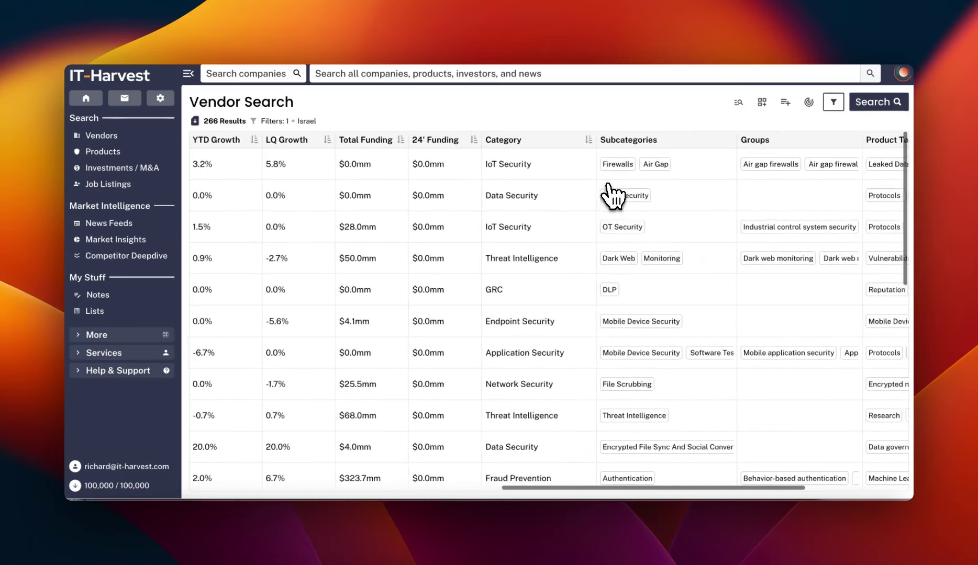
{"action": "scroll", "coordinate": [612, 197], "scroll_direction": "left", "scroll_amount": 10}
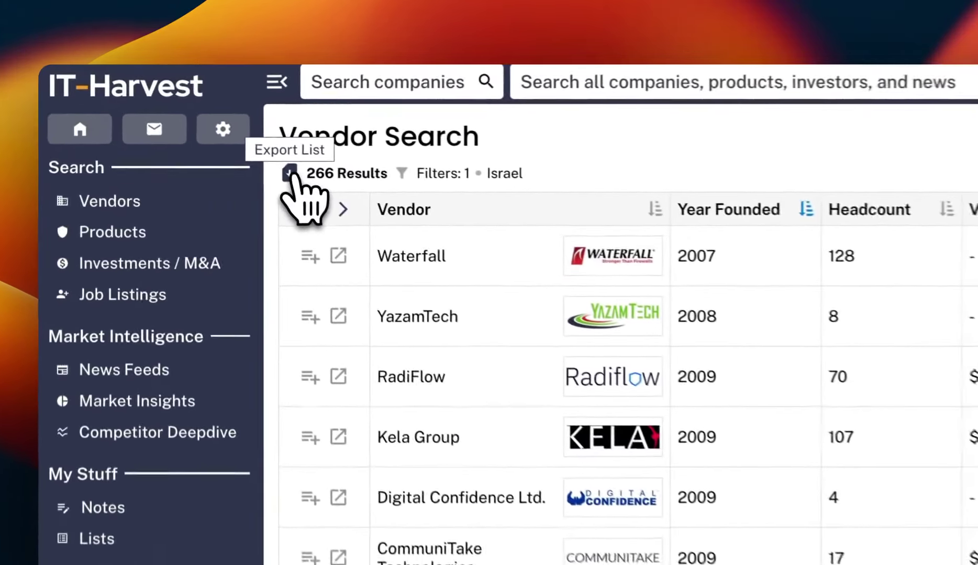
Export the list with Categories, Homepage, Total funding, Growth 2023 and February 2024 headcount
{"action": "left_click", "coordinate": [196, 122]}
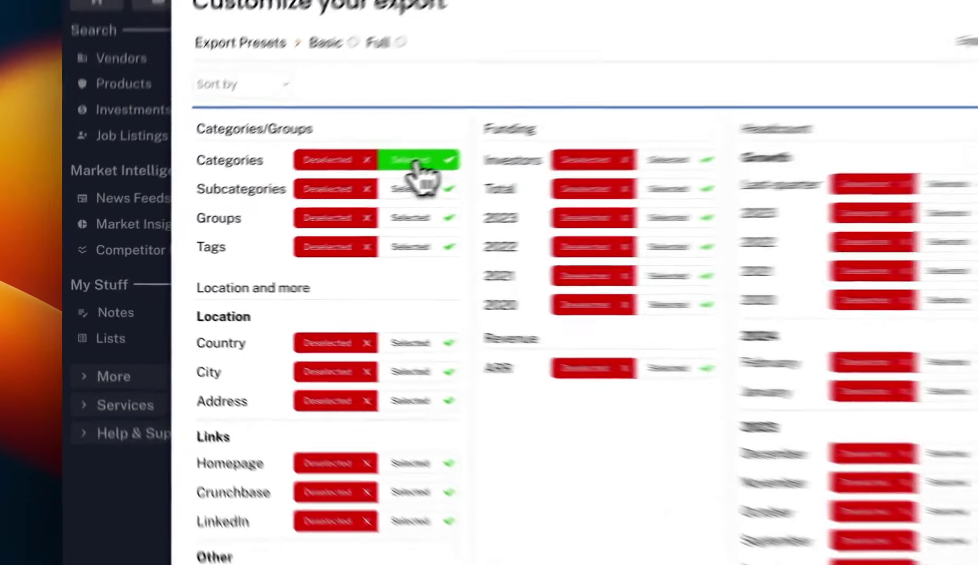
{"action": "left_click", "coordinate": [285, 199]}
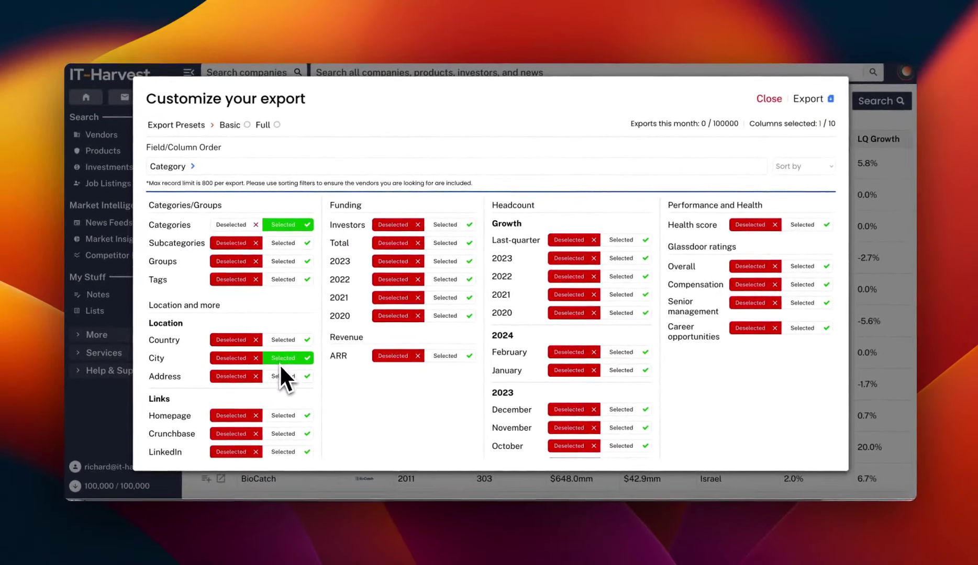
{"action": "scroll", "coordinate": [284, 331], "scroll_direction": "down", "scroll_amount": 2}
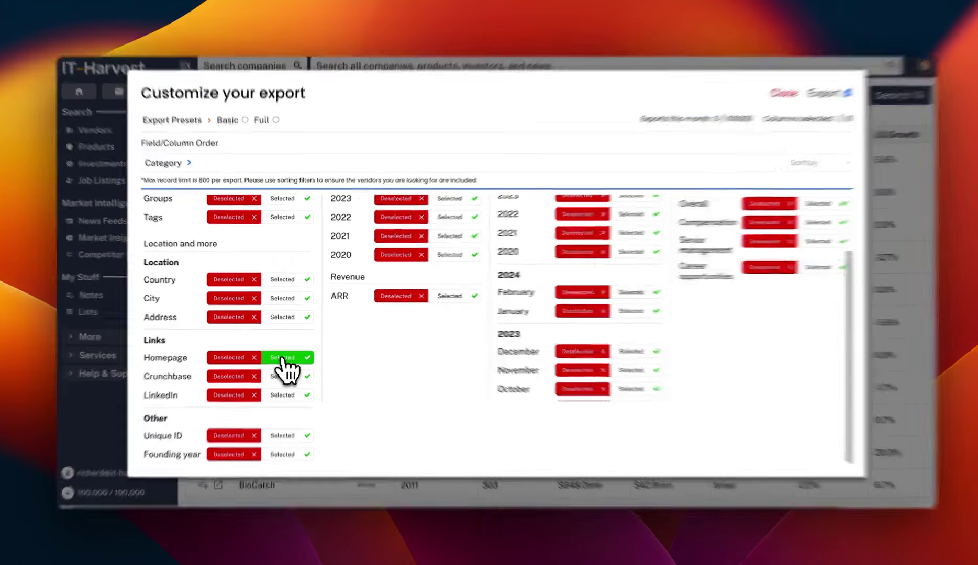
{"action": "left_click", "coordinate": [283, 358]}
{"action": "scroll", "coordinate": [360, 353], "scroll_direction": "up", "scroll_amount": 3}
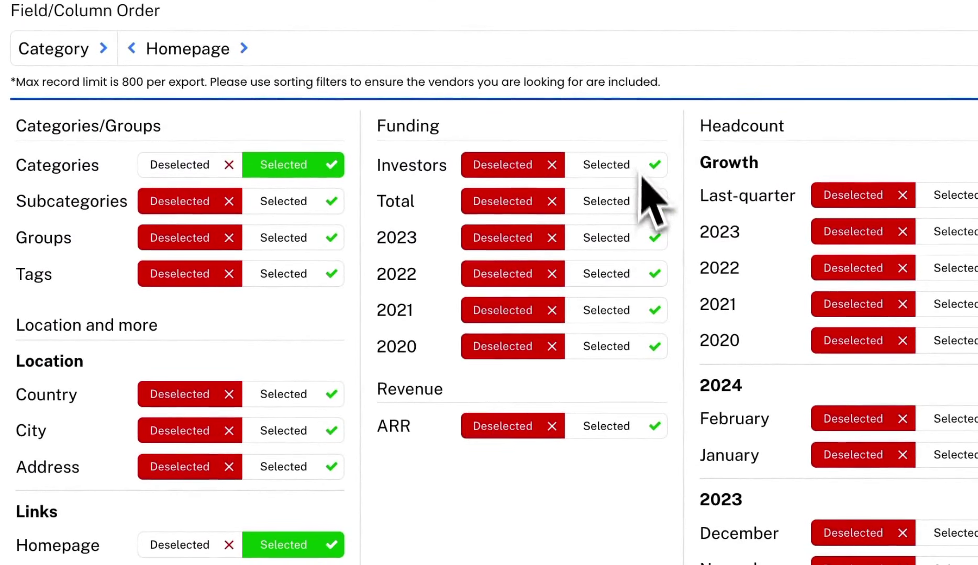
{"action": "left_click", "coordinate": [610, 204]}
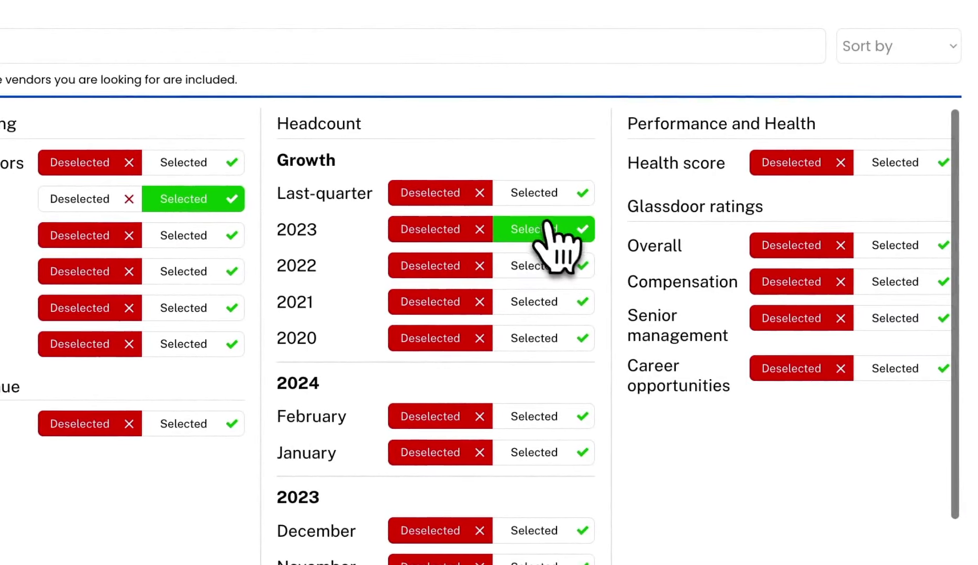
{"action": "left_click", "coordinate": [549, 232]}
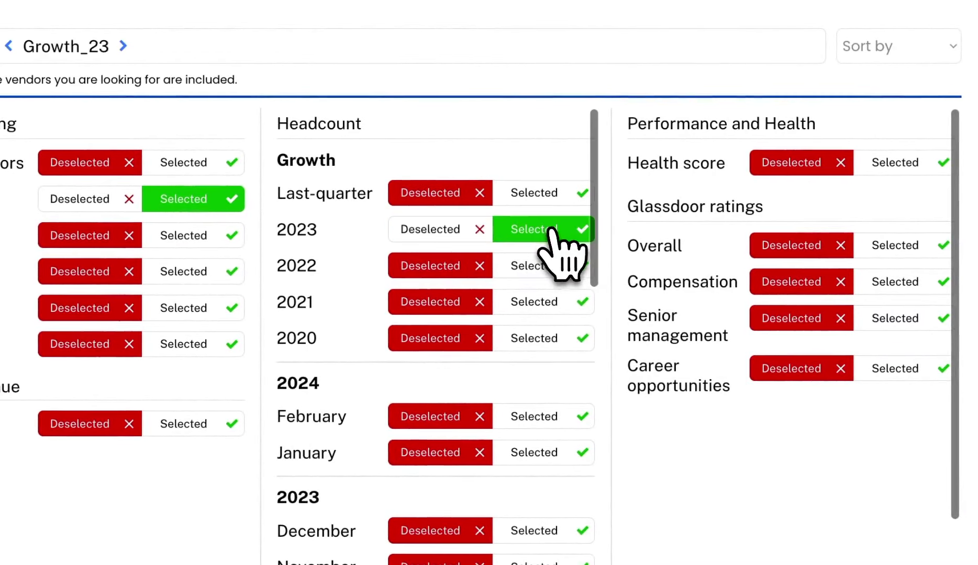
{"action": "left_click", "coordinate": [538, 416]}
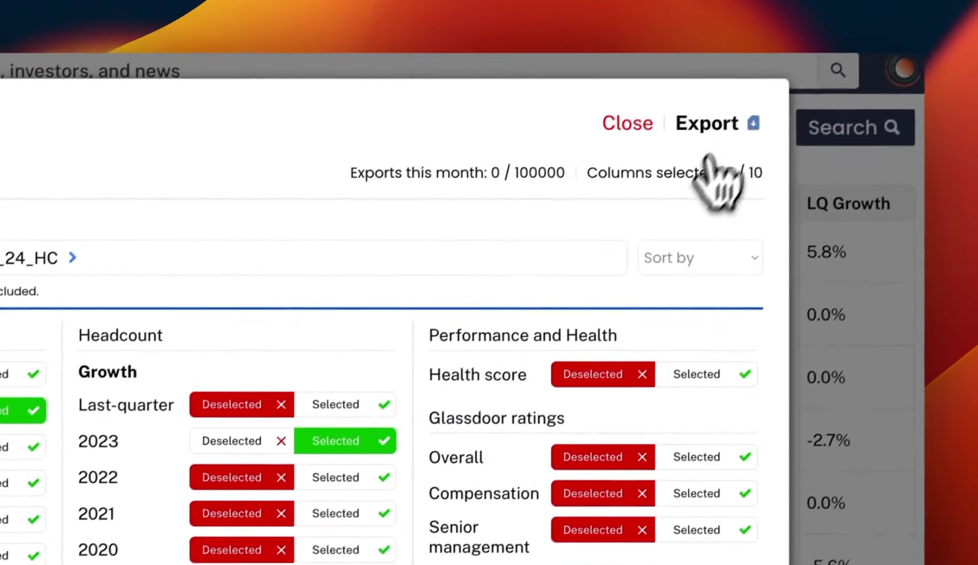
{"action": "left_click", "coordinate": [717, 135]}
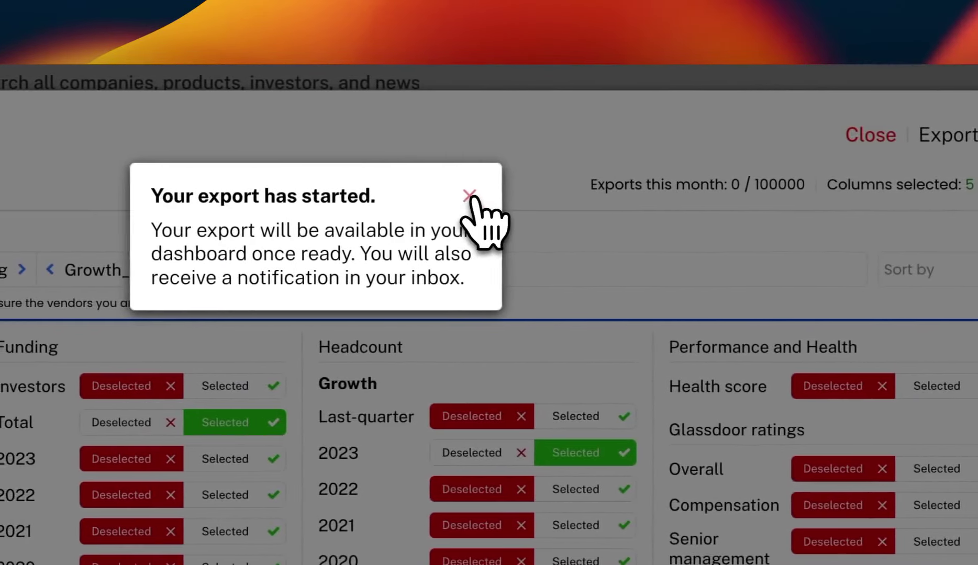
{"action": "left_click", "coordinate": [218, 195]}
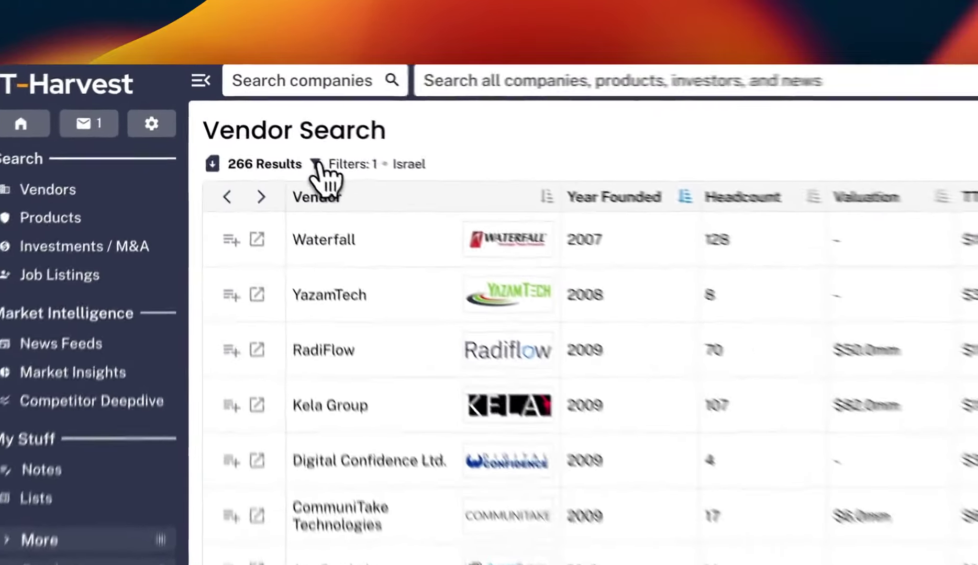
Clear the Israel country filter so the search shows Filters: 0
{"action": "left_click", "coordinate": [255, 122]}
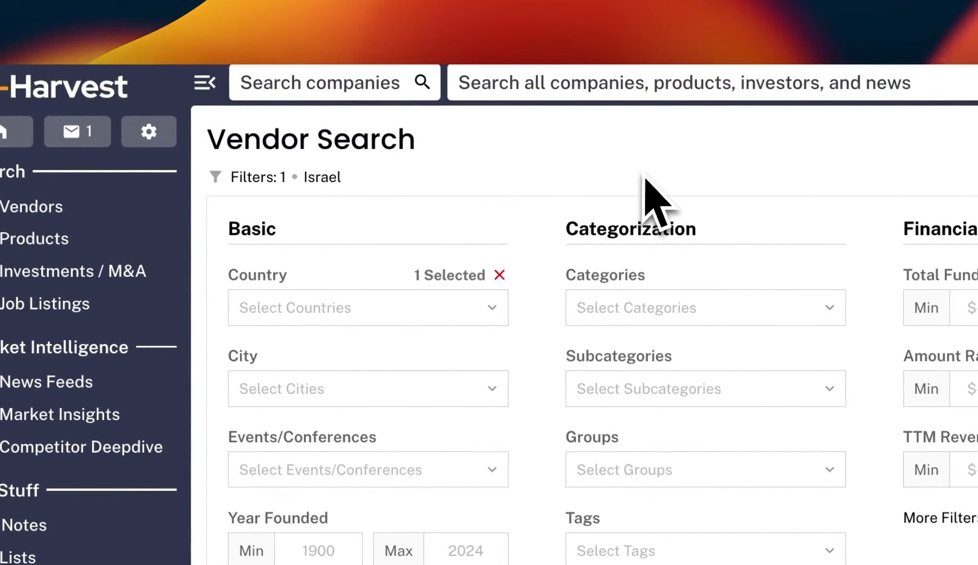
{"action": "left_click", "coordinate": [500, 275]}
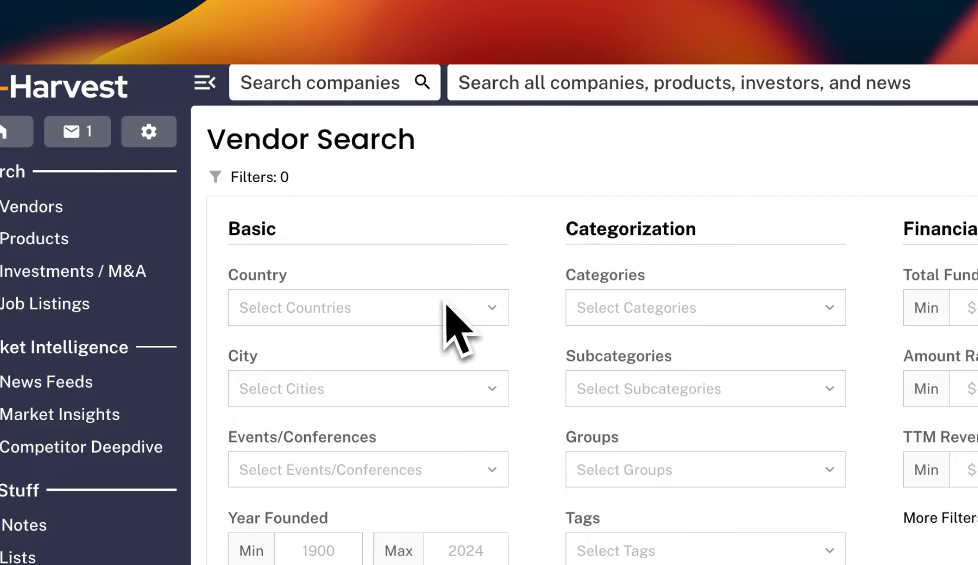
{"action": "left_click", "coordinate": [633, 310]}
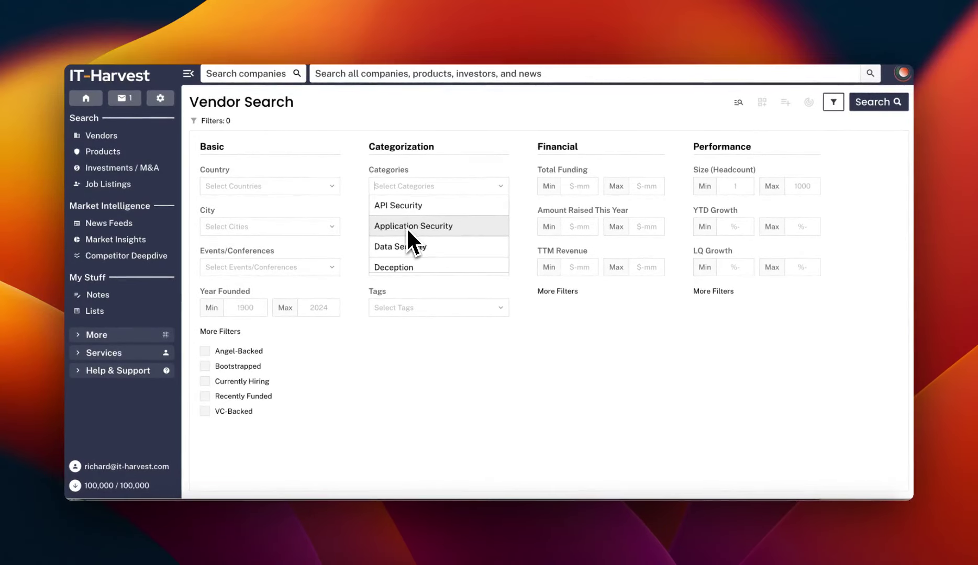
{"action": "scroll", "coordinate": [408, 232], "scroll_direction": "down", "scroll_amount": 5}
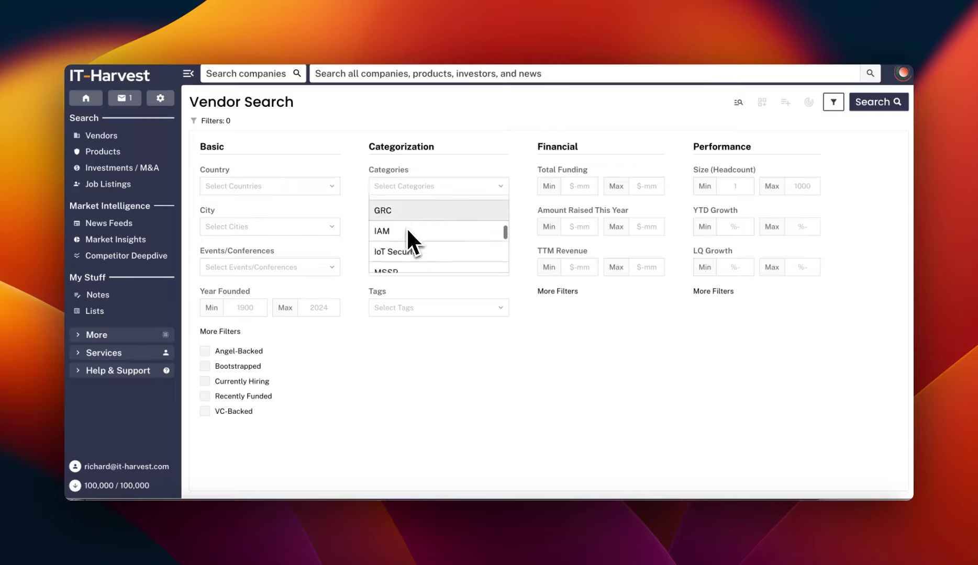
{"action": "scroll", "coordinate": [408, 231], "scroll_direction": "down", "scroll_amount": 5}
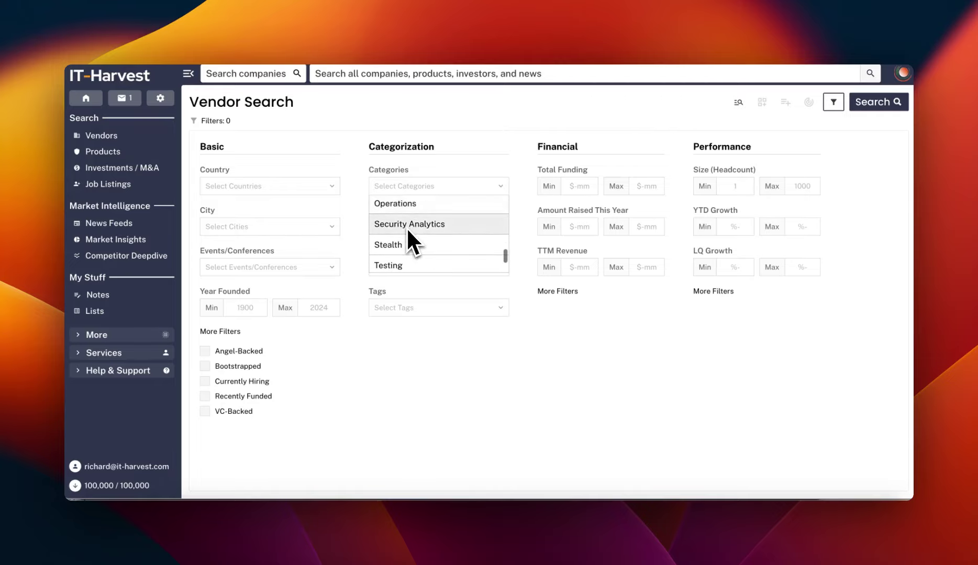
{"action": "scroll", "coordinate": [408, 232], "scroll_direction": "down", "scroll_amount": 2}
{"action": "scroll", "coordinate": [408, 231], "scroll_direction": "down", "scroll_amount": 1}
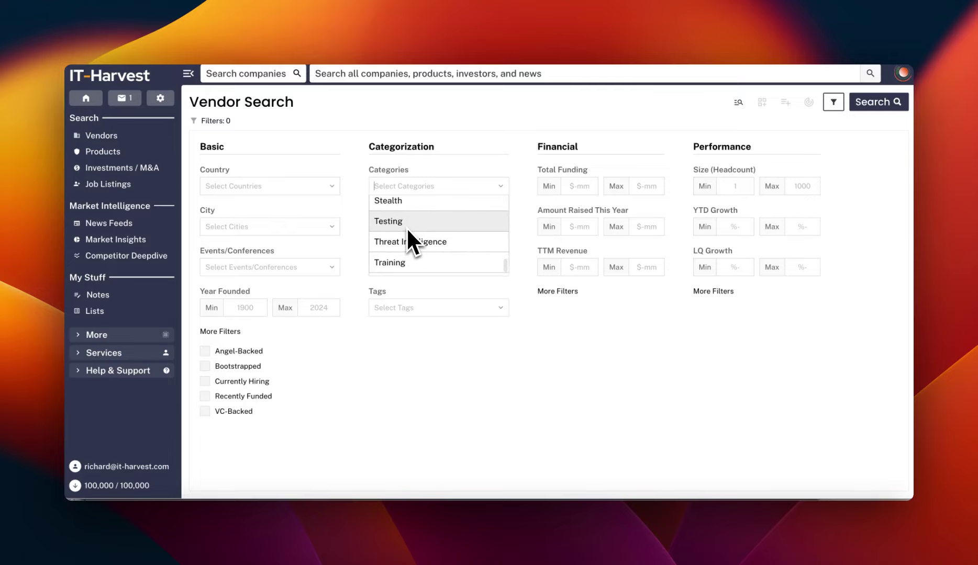
{"action": "scroll", "coordinate": [408, 231], "scroll_direction": "up", "scroll_amount": 3}
{"action": "scroll", "coordinate": [408, 232], "scroll_direction": "up", "scroll_amount": 6}
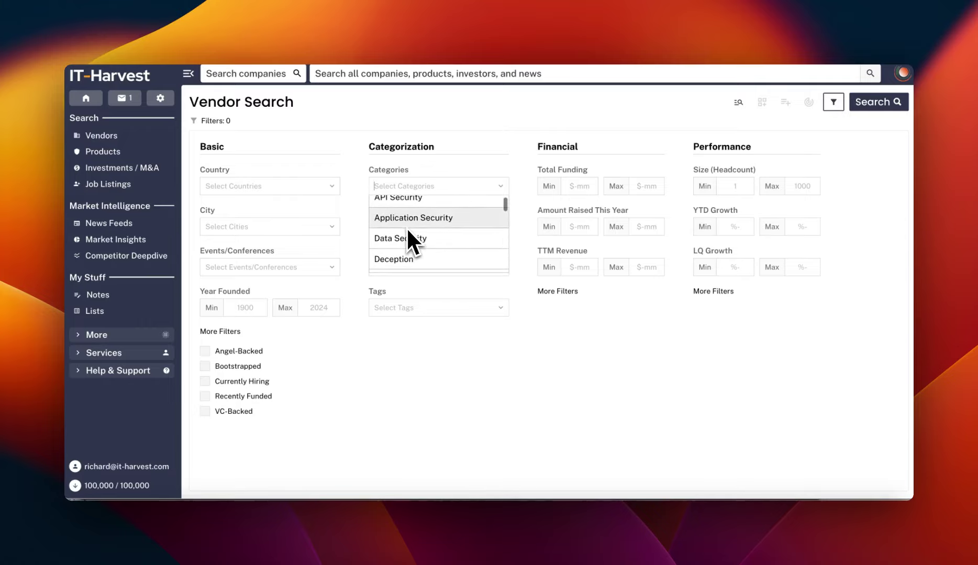
{"action": "scroll", "coordinate": [406, 227], "scroll_direction": "up", "scroll_amount": 1}
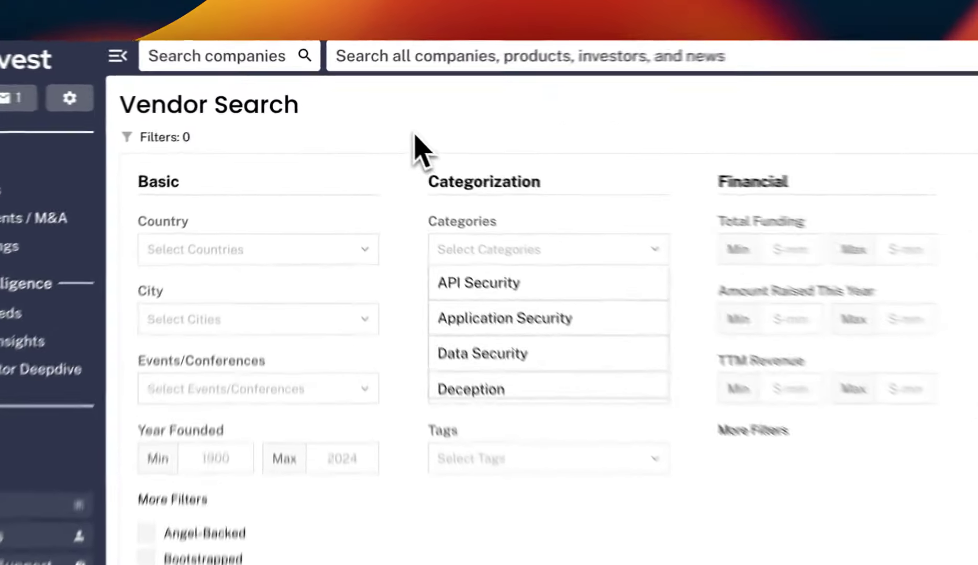
{"action": "left_click", "coordinate": [362, 121]}
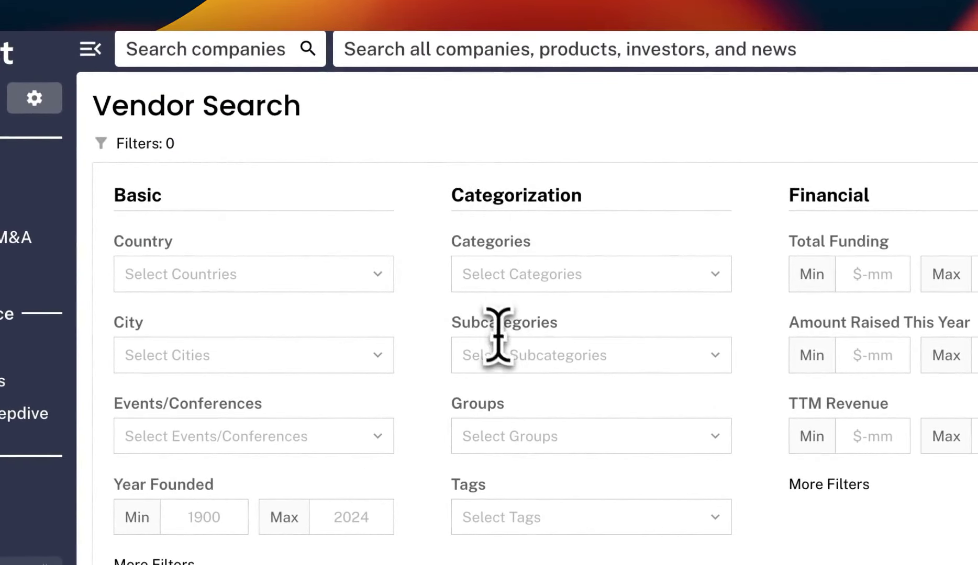
{"action": "left_click", "coordinate": [517, 349]}
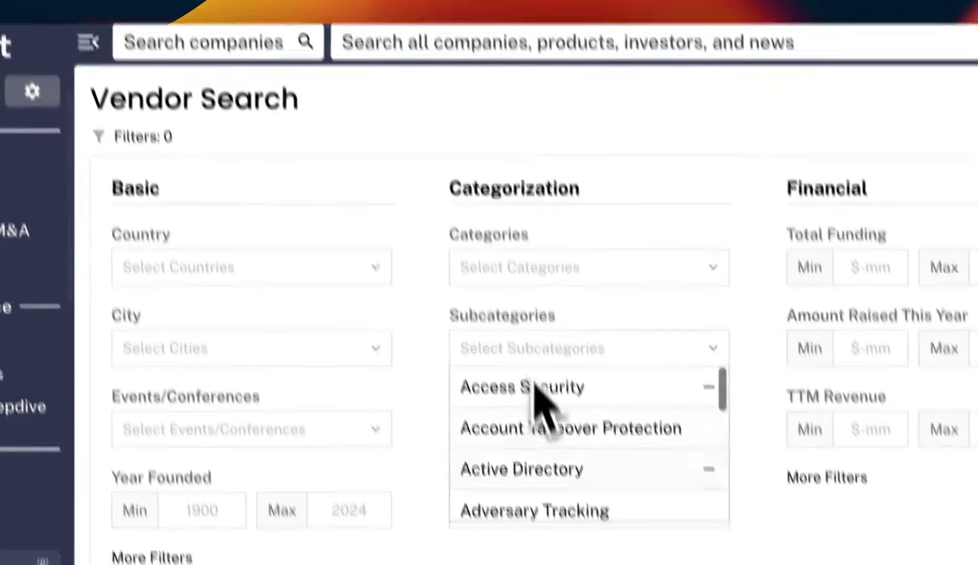
{"action": "scroll", "coordinate": [550, 471], "scroll_direction": "down", "scroll_amount": 3}
{"action": "scroll", "coordinate": [496, 320], "scroll_direction": "down", "scroll_amount": 10}
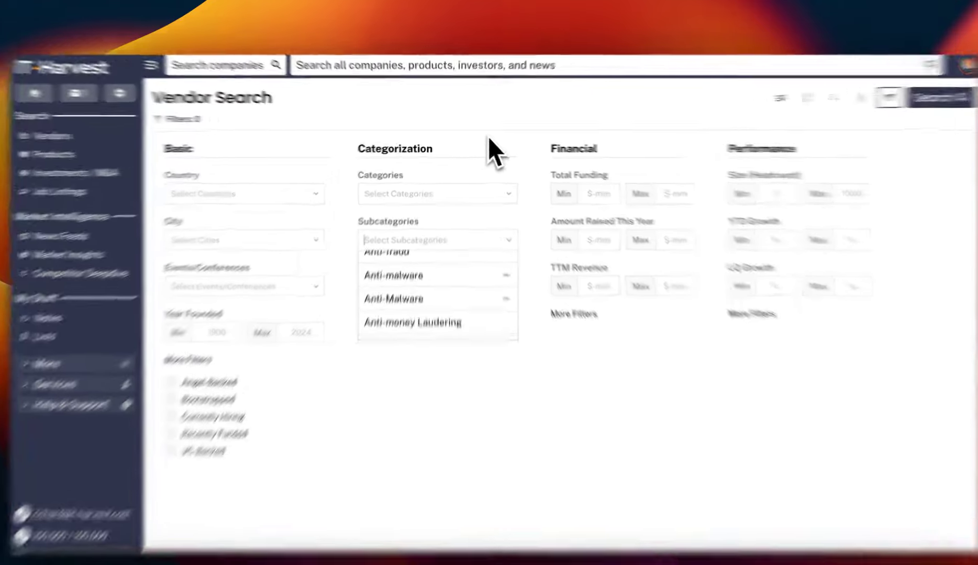
Close the Subcategories list and choose CSPM from the Tags dropdown
{"action": "left_click", "coordinate": [486, 136]}
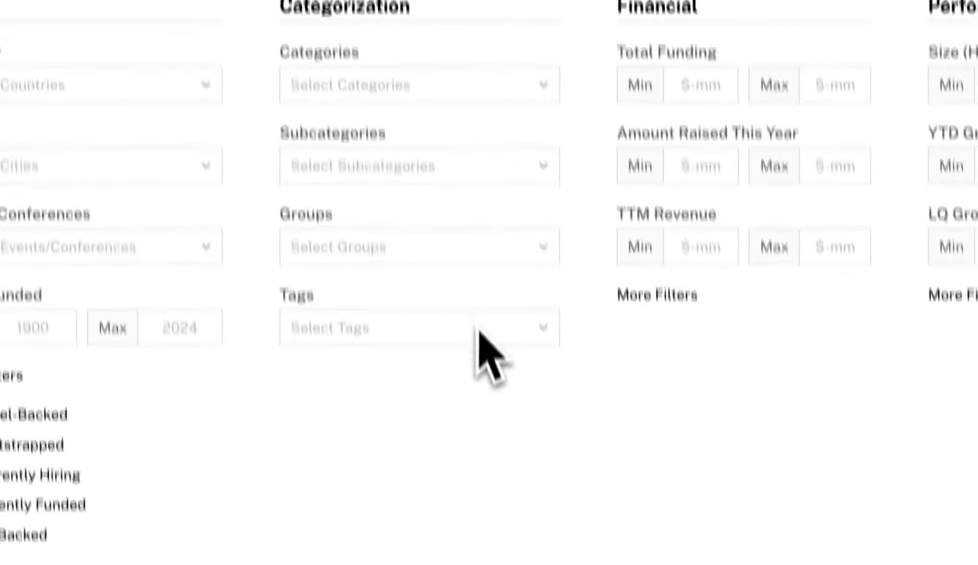
{"action": "left_click", "coordinate": [539, 264]}
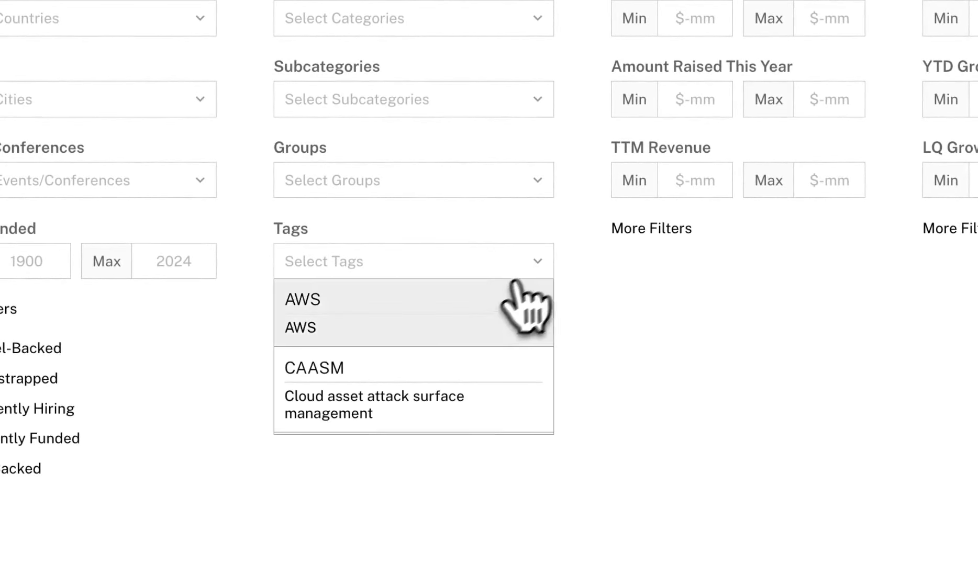
{"action": "scroll", "coordinate": [442, 352], "scroll_direction": "down", "scroll_amount": 2}
{"action": "scroll", "coordinate": [439, 355], "scroll_direction": "down", "scroll_amount": 5}
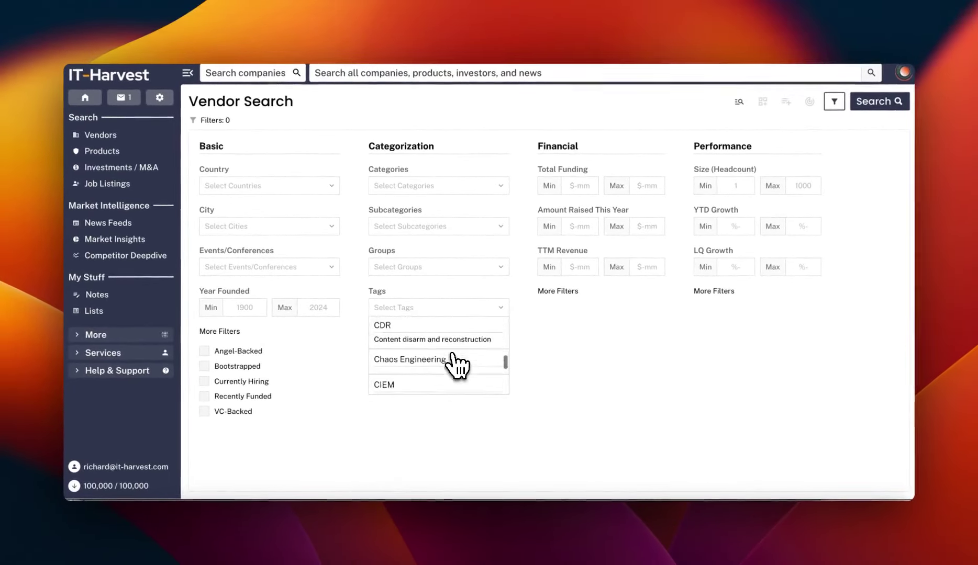
{"action": "scroll", "coordinate": [457, 364], "scroll_direction": "down", "scroll_amount": 5}
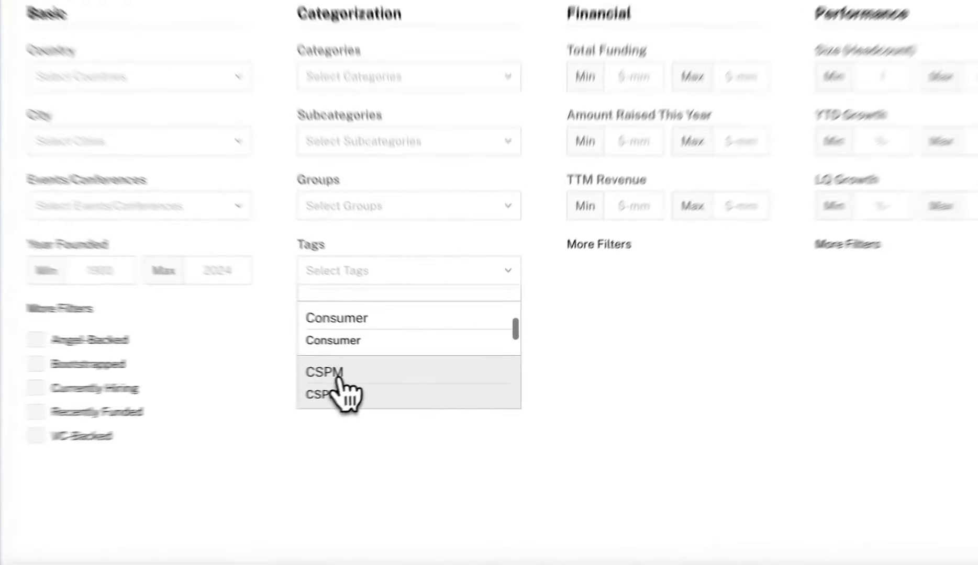
{"action": "left_click", "coordinate": [400, 371]}
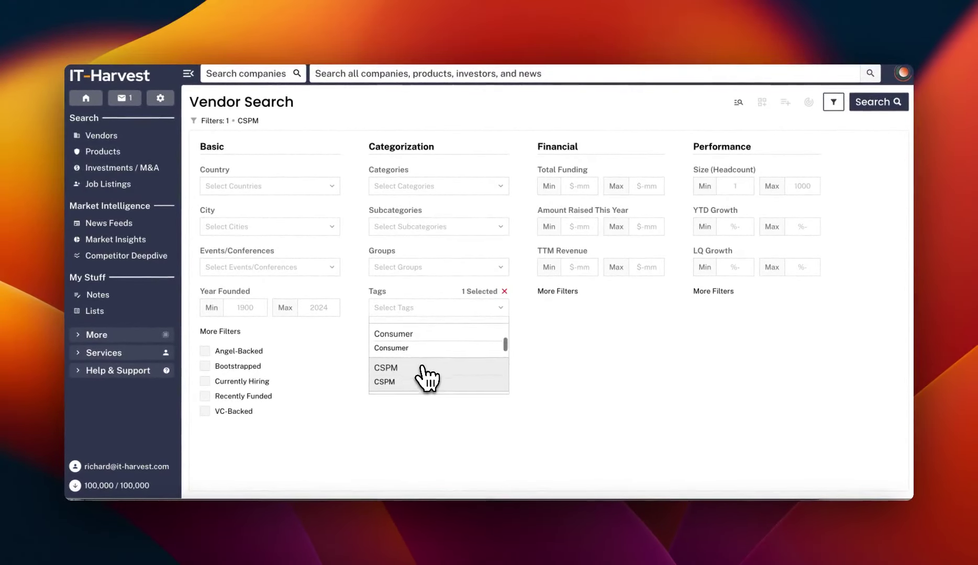
{"action": "scroll", "coordinate": [425, 376], "scroll_direction": "down", "scroll_amount": 2}
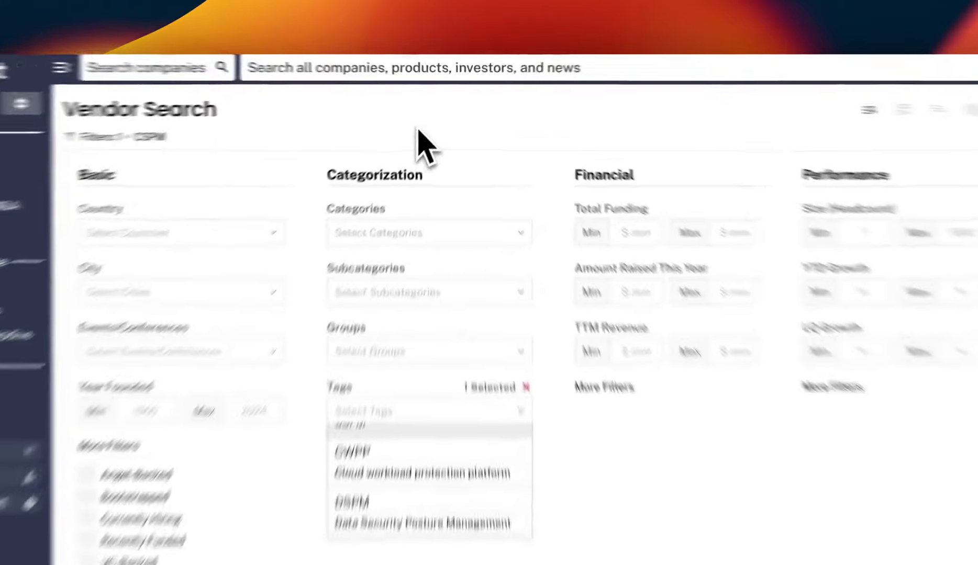
Remove the CSPM tag, choose Data Security category, funding minimum 10, headcount minimum 90
{"action": "left_click", "coordinate": [431, 116]}
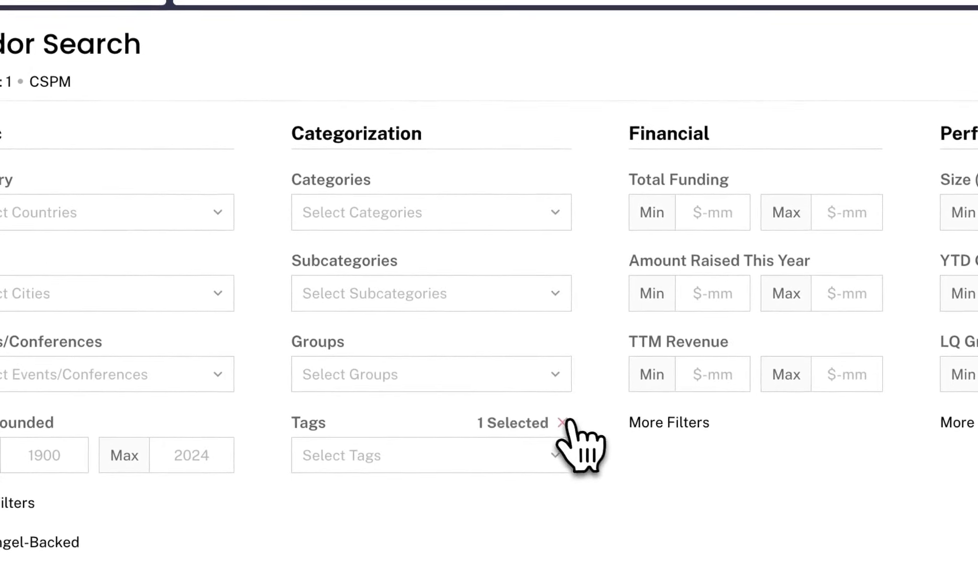
{"action": "left_click", "coordinate": [563, 422]}
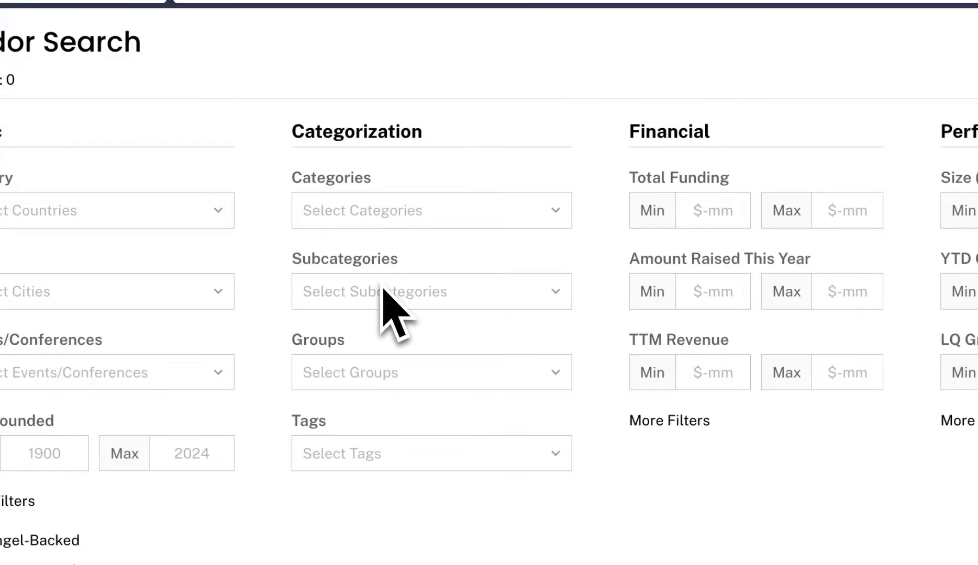
{"action": "left_click", "coordinate": [385, 212]}
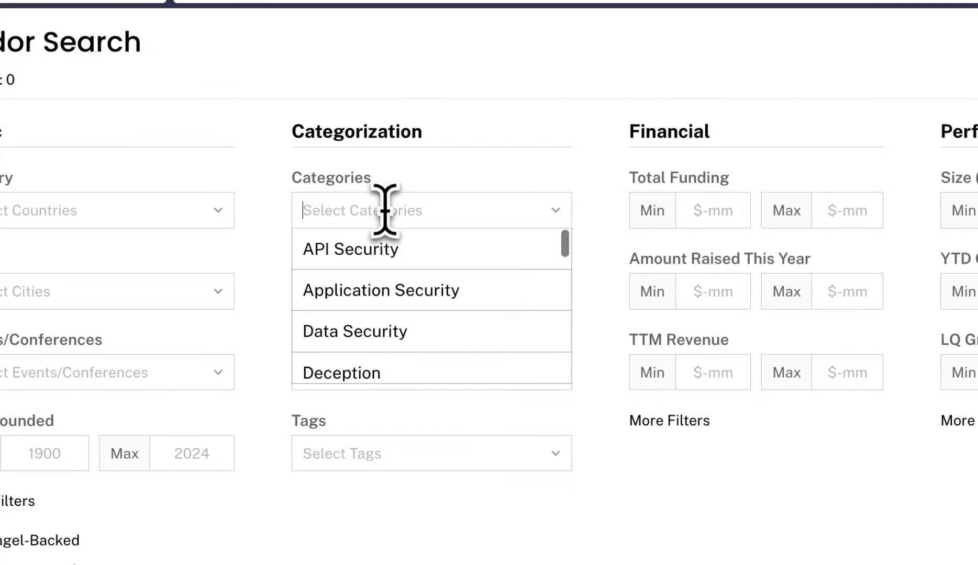
{"action": "left_click", "coordinate": [386, 337]}
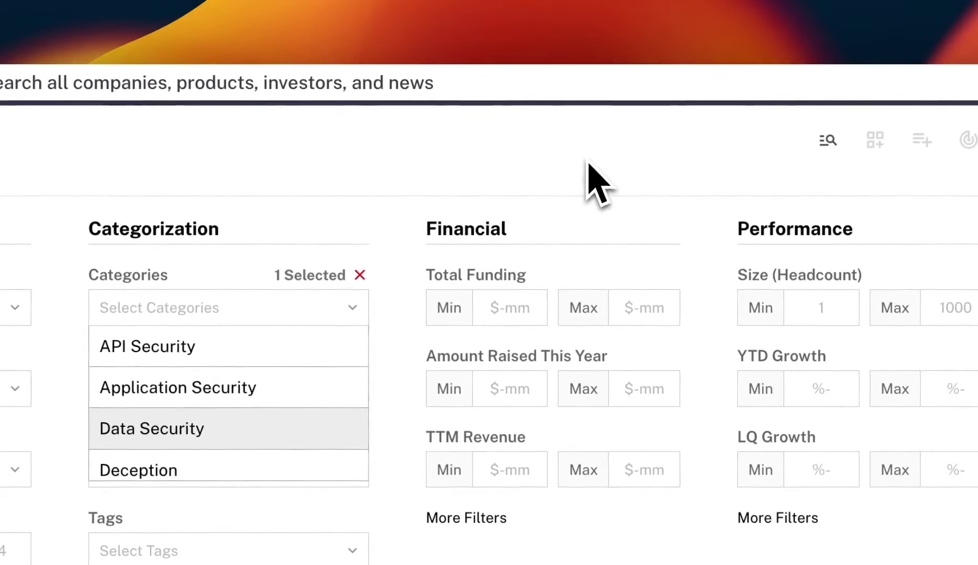
{"action": "left_click", "coordinate": [597, 159]}
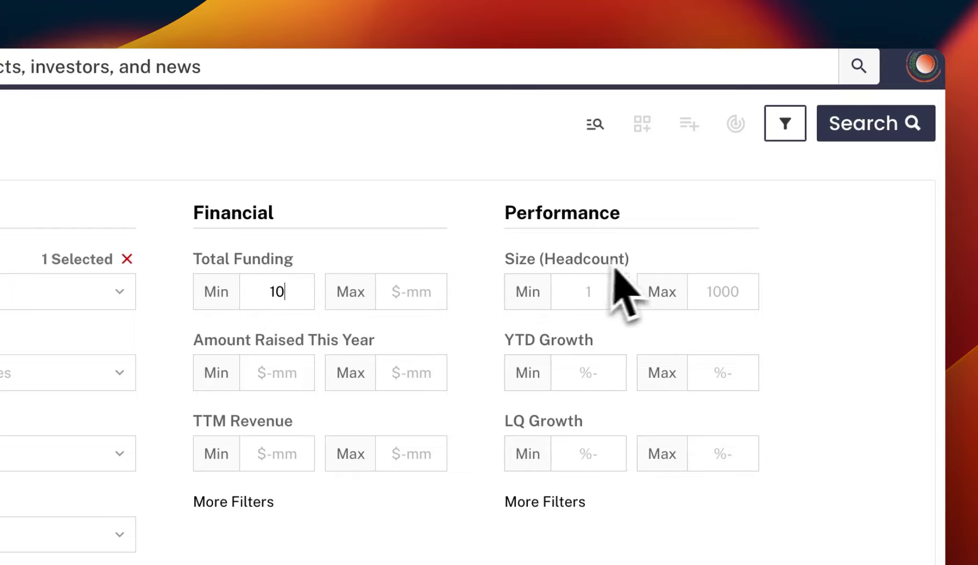
{"action": "left_click", "coordinate": [603, 294]}
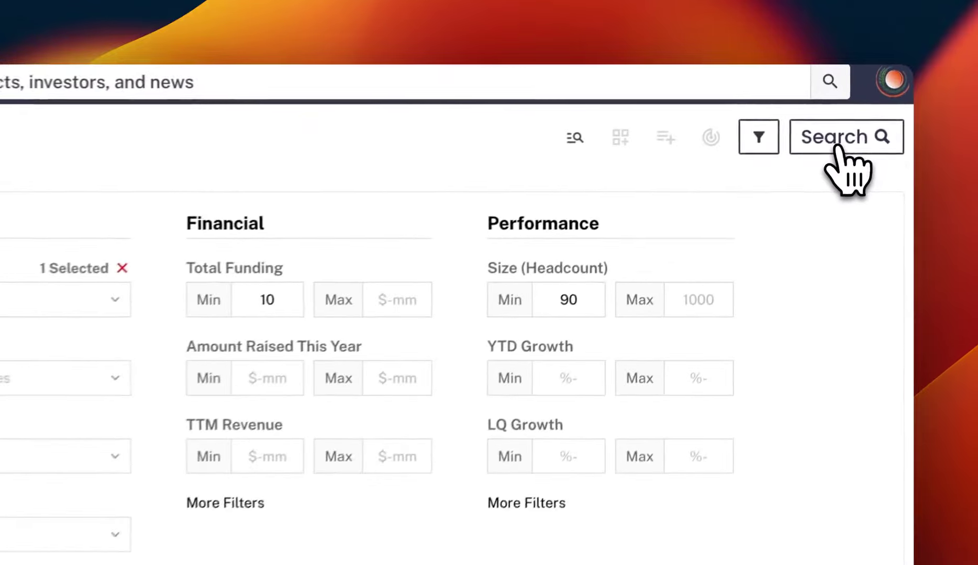
Run the search and browse the 51 Data Security vendors with funding over 10 and headcount over 90
{"action": "left_click", "coordinate": [872, 104]}
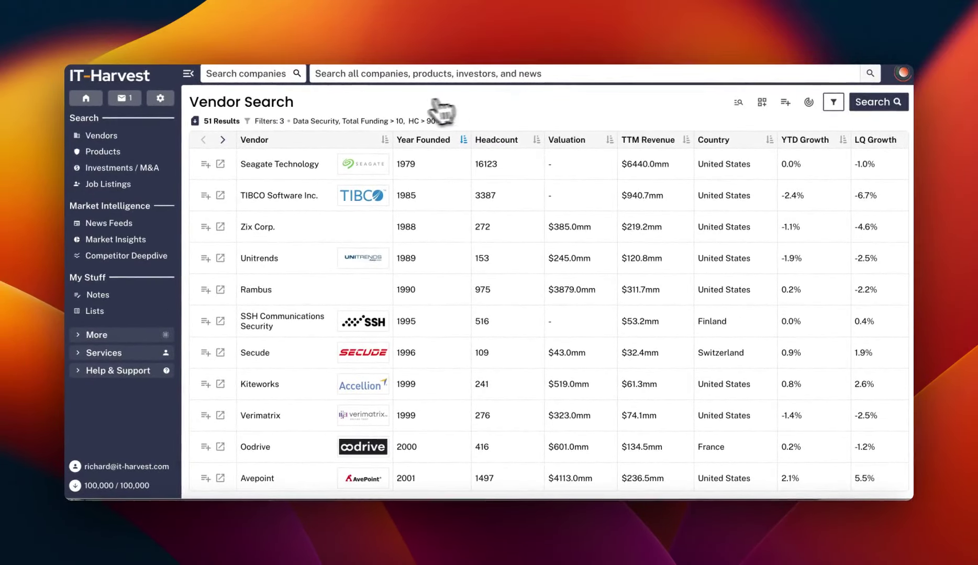
{"action": "scroll", "coordinate": [389, 236], "scroll_direction": "down", "scroll_amount": 2}
{"action": "scroll", "coordinate": [388, 235], "scroll_direction": "down", "scroll_amount": 10}
{"action": "scroll", "coordinate": [389, 236], "scroll_direction": "up", "scroll_amount": 3}
{"action": "scroll", "coordinate": [390, 233], "scroll_direction": "up", "scroll_amount": 12}
Under More Filters in Performance, set a 2023 Growth minimum of 15
{"action": "left_click", "coordinate": [249, 121]}
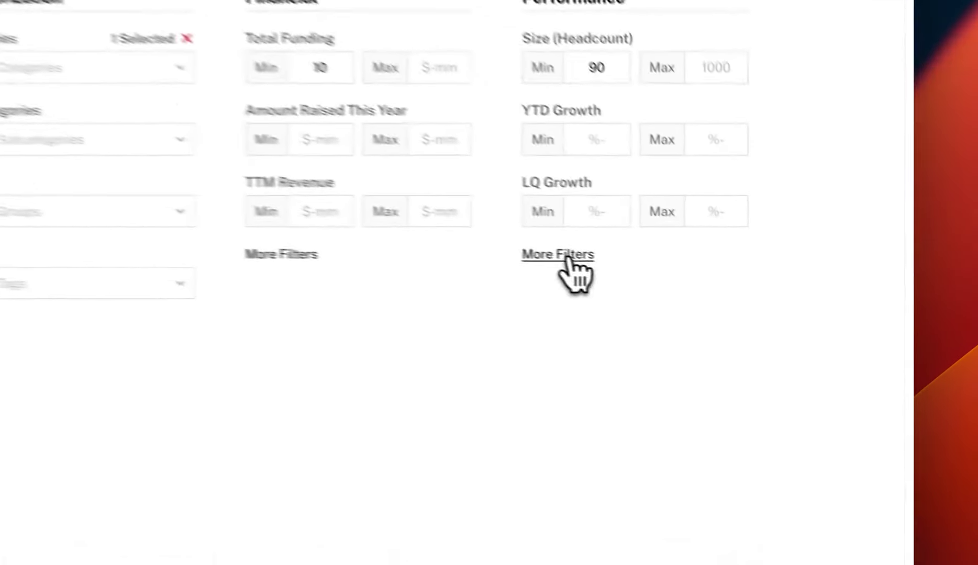
{"action": "left_click", "coordinate": [720, 293]}
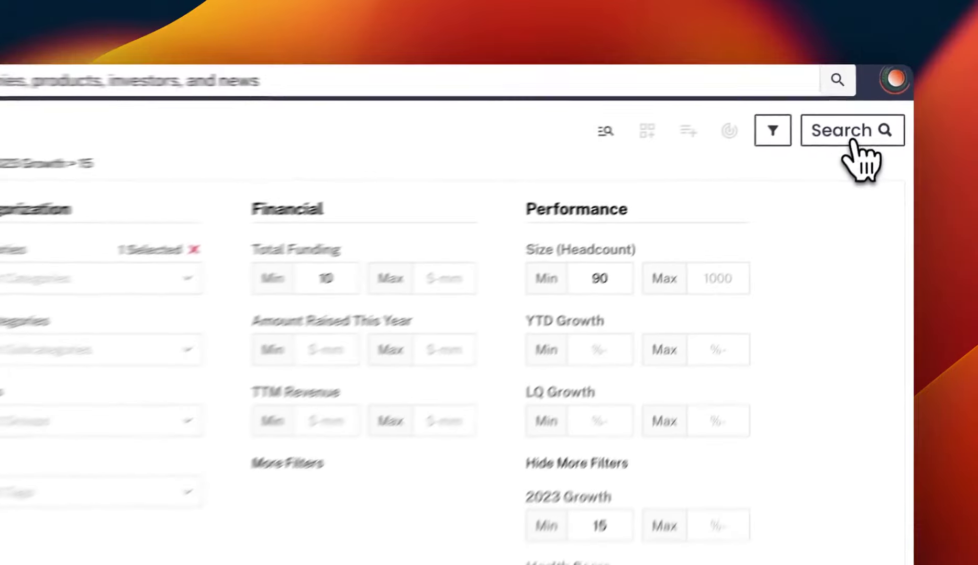
Run the four-filter search and scroll through the 14 matching vendors
{"action": "left_click", "coordinate": [878, 106]}
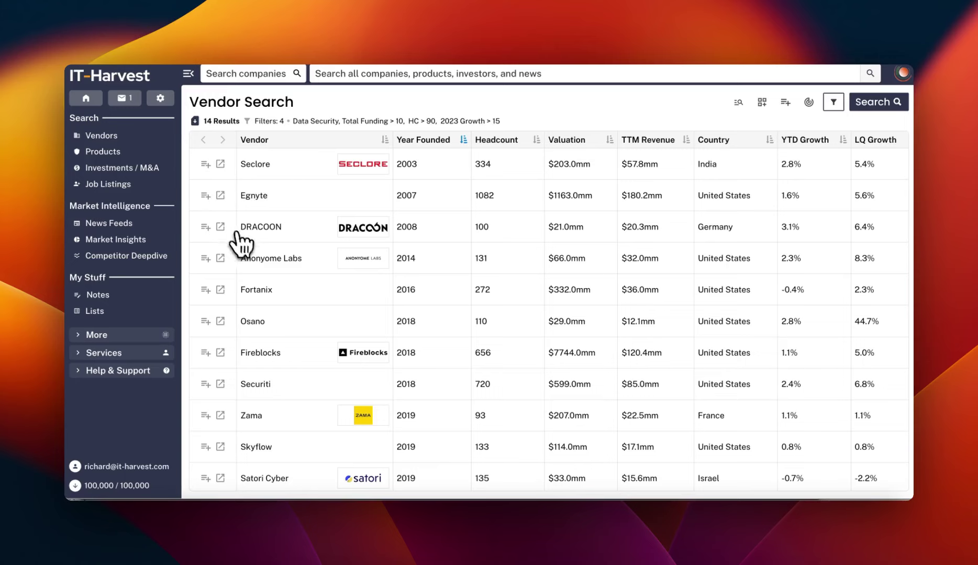
{"action": "scroll", "coordinate": [291, 280], "scroll_direction": "down", "scroll_amount": 1}
{"action": "scroll", "coordinate": [293, 283], "scroll_direction": "down", "scroll_amount": 3}
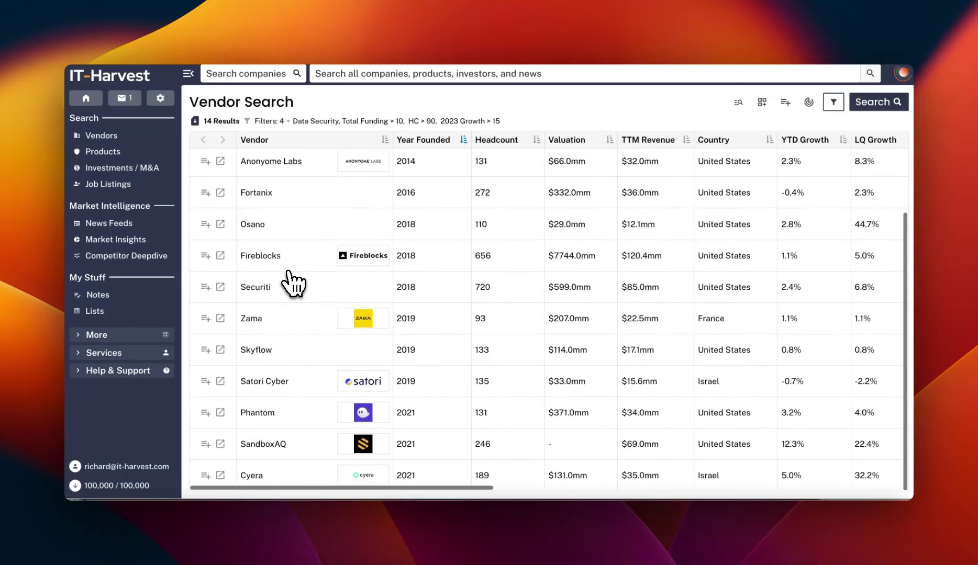
{"action": "scroll", "coordinate": [294, 284], "scroll_direction": "up", "scroll_amount": 2}
{"action": "scroll", "coordinate": [293, 283], "scroll_direction": "down", "scroll_amount": 2}
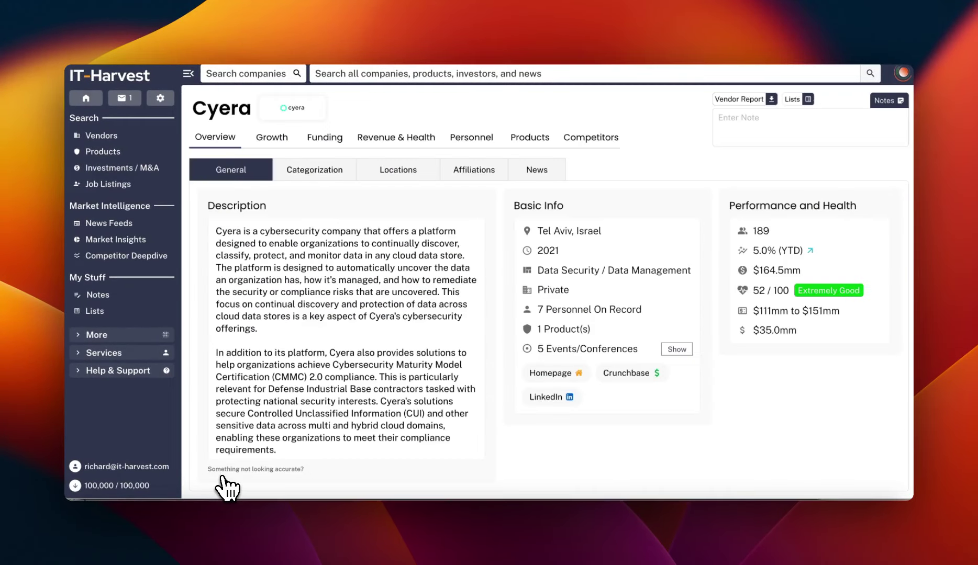
Scroll down Cyera's Overview page to review its description, basic info and performance summary
{"action": "scroll", "coordinate": [270, 347], "scroll_direction": "down", "scroll_amount": 1}
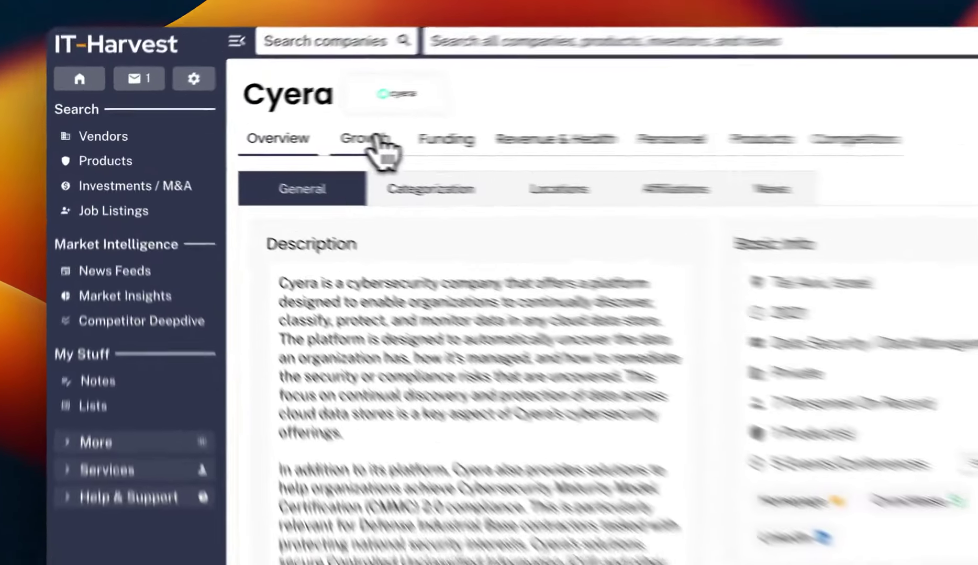
Show Cyera's Growth tab with 164.7% growth for 2023 and 189 staff by February 2024
{"action": "left_click", "coordinate": [272, 138]}
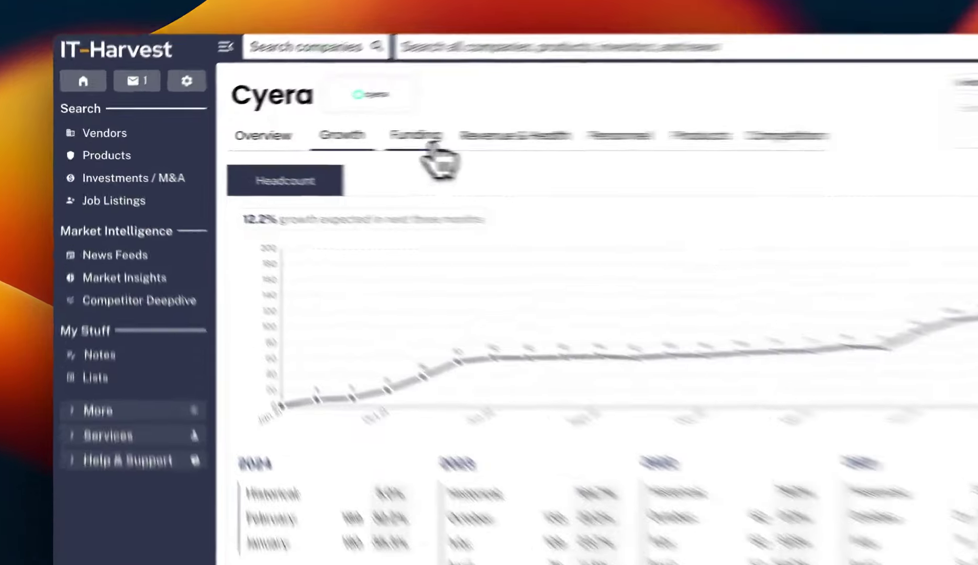
Show Cyera's Funding tab totalling $164.5 million across Series B, Series A and Seed rounds
{"action": "left_click", "coordinate": [325, 138]}
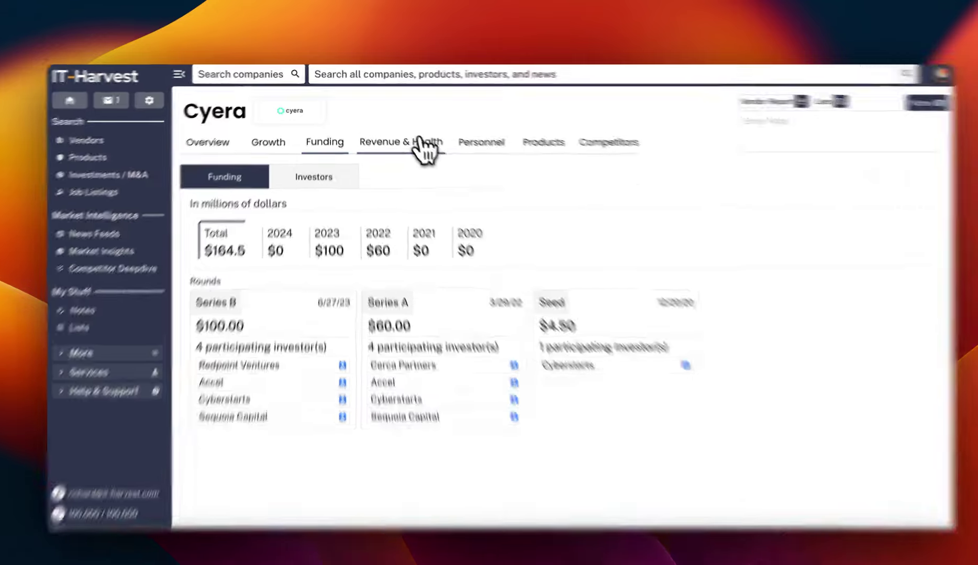
Inspect Cyera's Revenue & Health: health score 52, valuation $111mm–$151mm, Glassdoor rating 4.9
{"action": "left_click", "coordinate": [419, 132]}
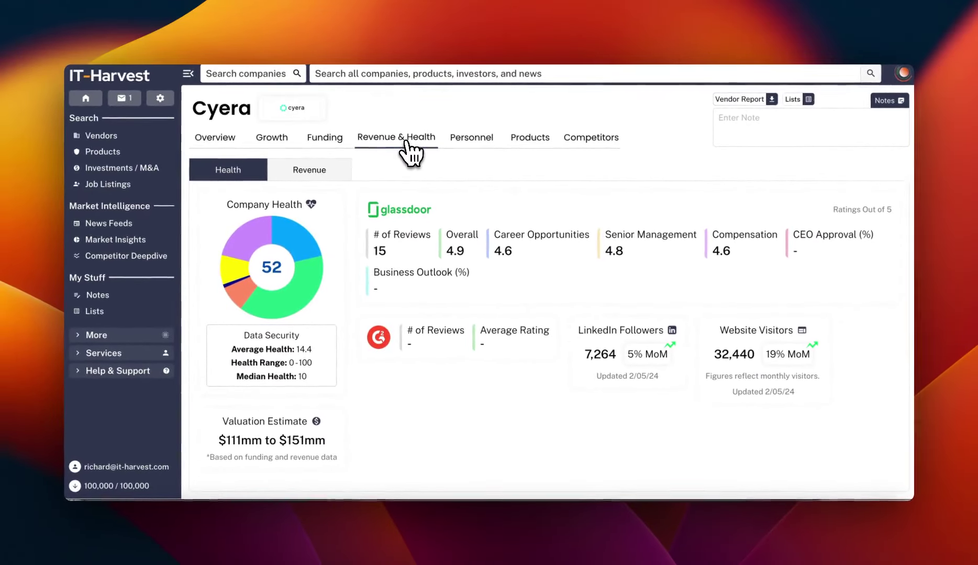
{"action": "mouse_move", "coordinate": [330, 304]}
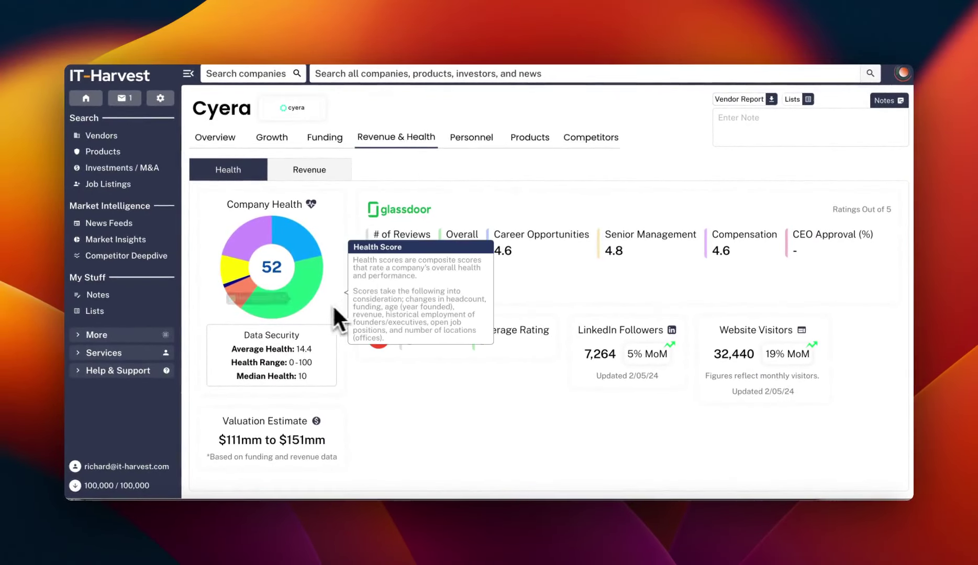
{"action": "mouse_move", "coordinate": [304, 243]}
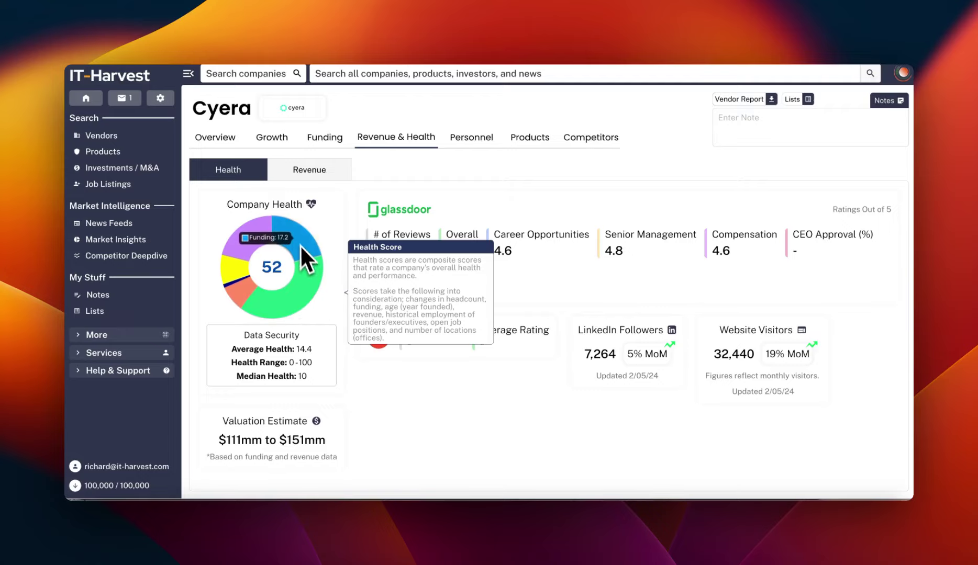
{"action": "mouse_move", "coordinate": [255, 228]}
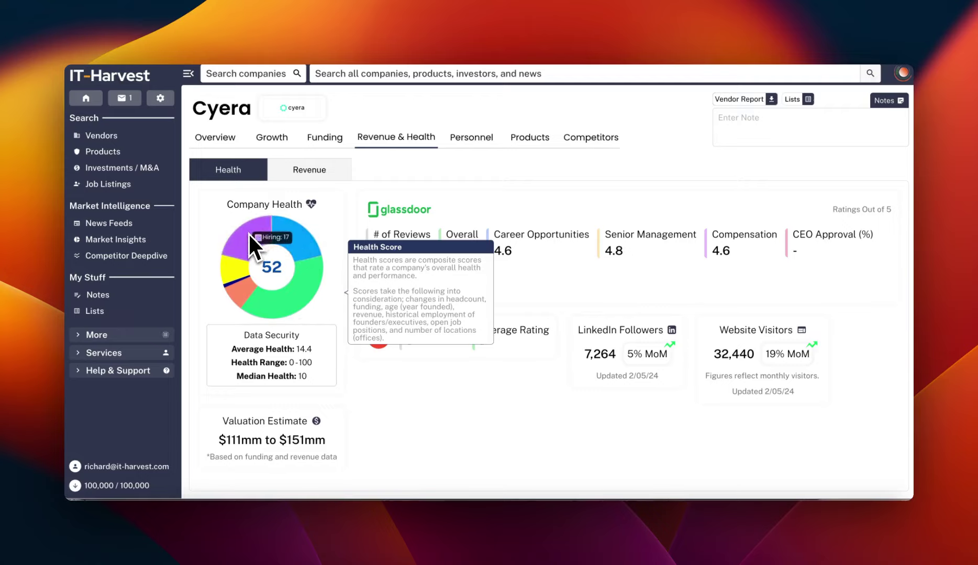
{"action": "mouse_move", "coordinate": [230, 267]}
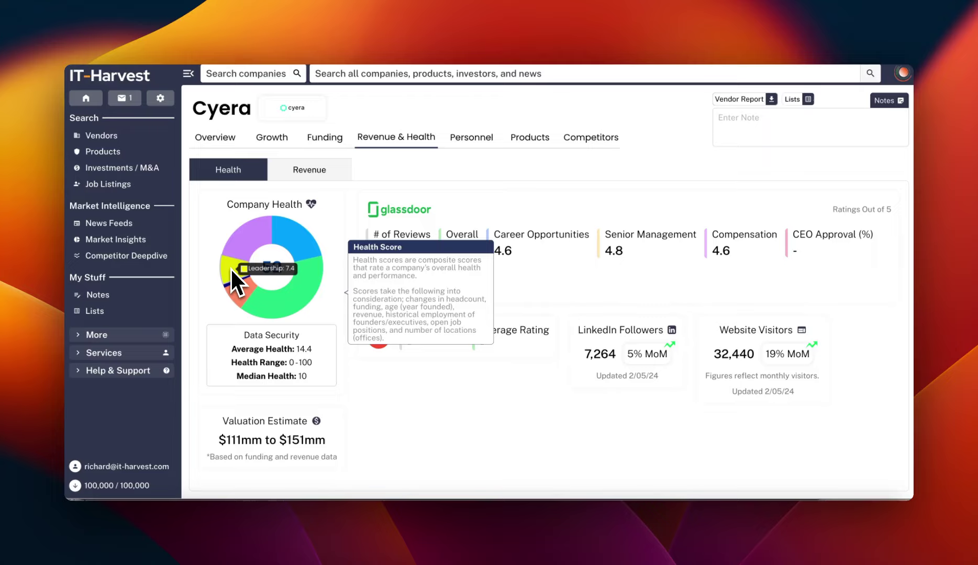
{"action": "mouse_move", "coordinate": [236, 287]}
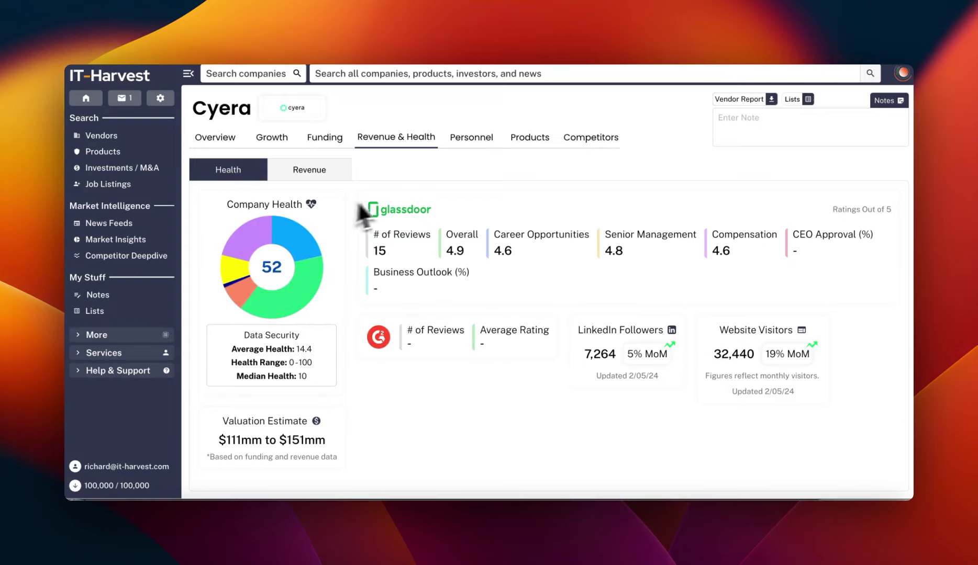
{"action": "mouse_move", "coordinate": [319, 369]}
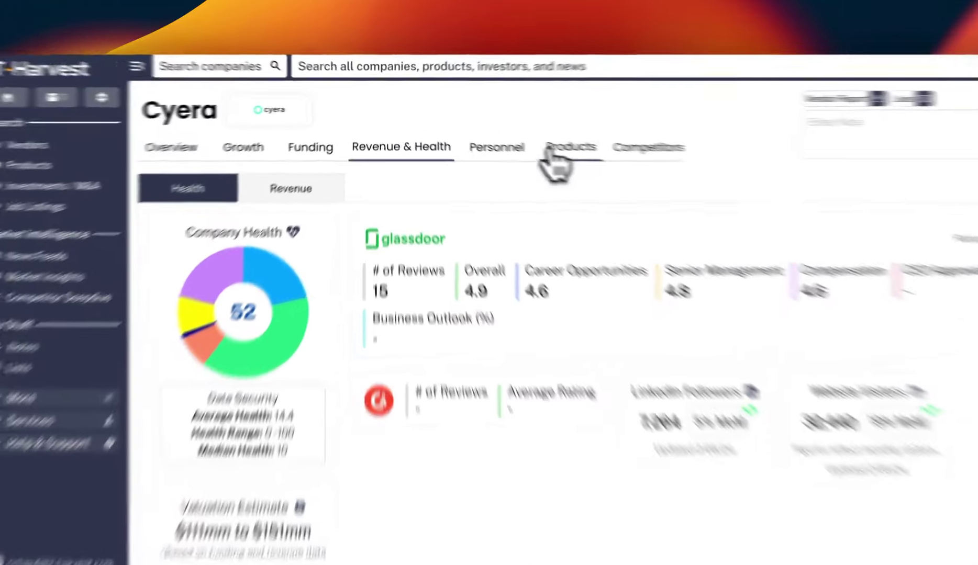
Review the Cyera Platform product with its Ransomware tag and four features
{"action": "left_click", "coordinate": [530, 137]}
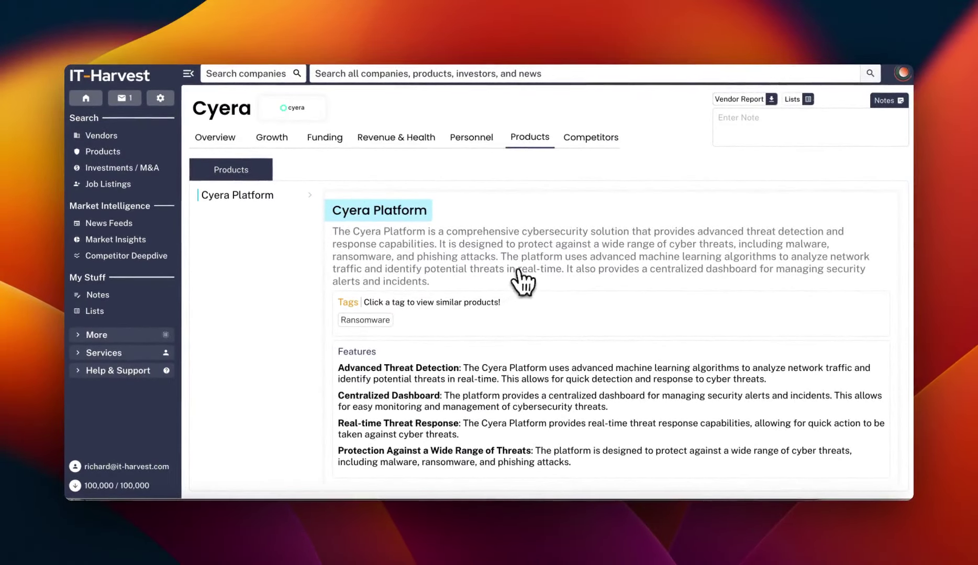
{"action": "scroll", "coordinate": [534, 416], "scroll_direction": "down", "scroll_amount": 2}
{"action": "scroll", "coordinate": [536, 422], "scroll_direction": "up", "scroll_amount": 2}
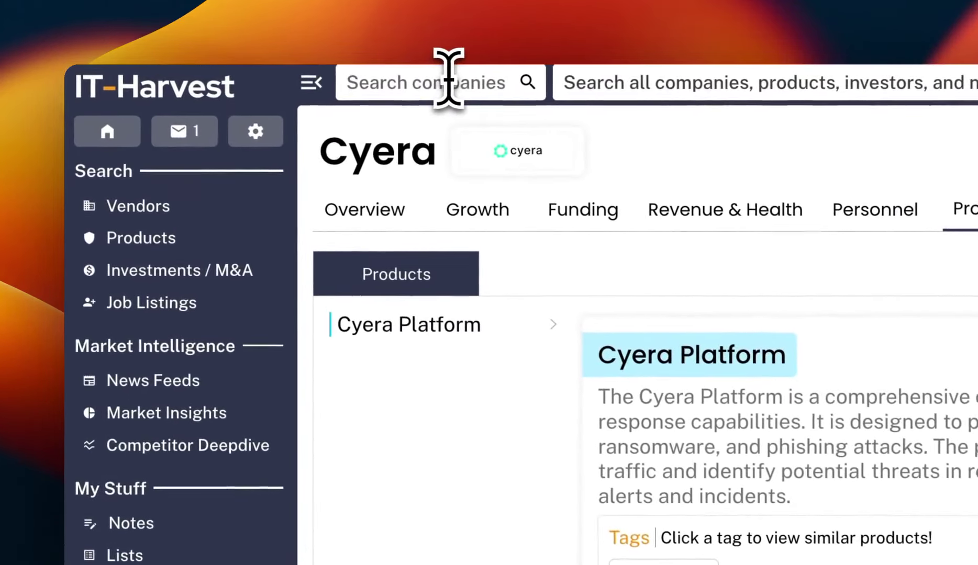
Look up Fortinet and show its headcount growth, near 13,780 with 7.3% expected
{"action": "left_click", "coordinate": [448, 77]}
{"action": "type", "text": "fortinet"}
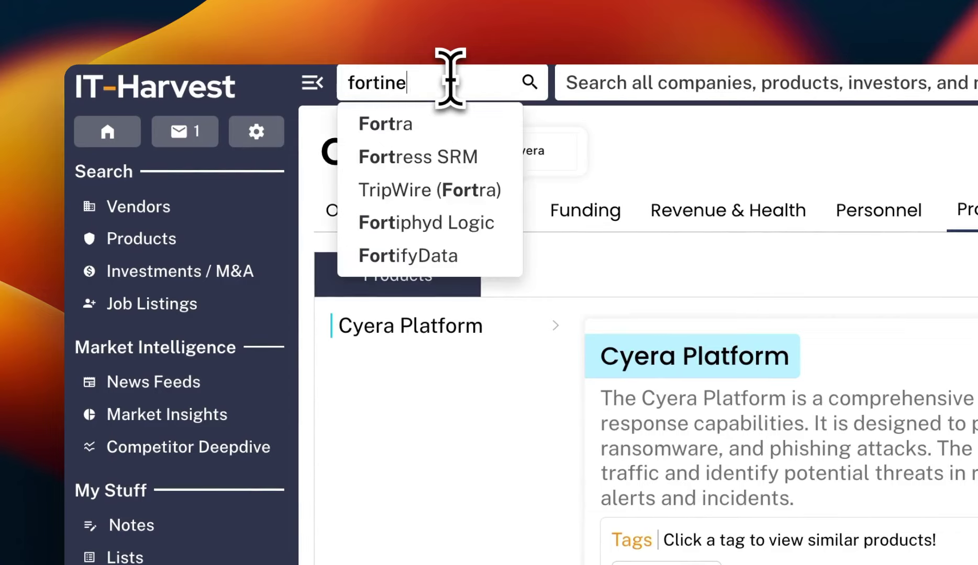
{"action": "left_click", "coordinate": [396, 130]}
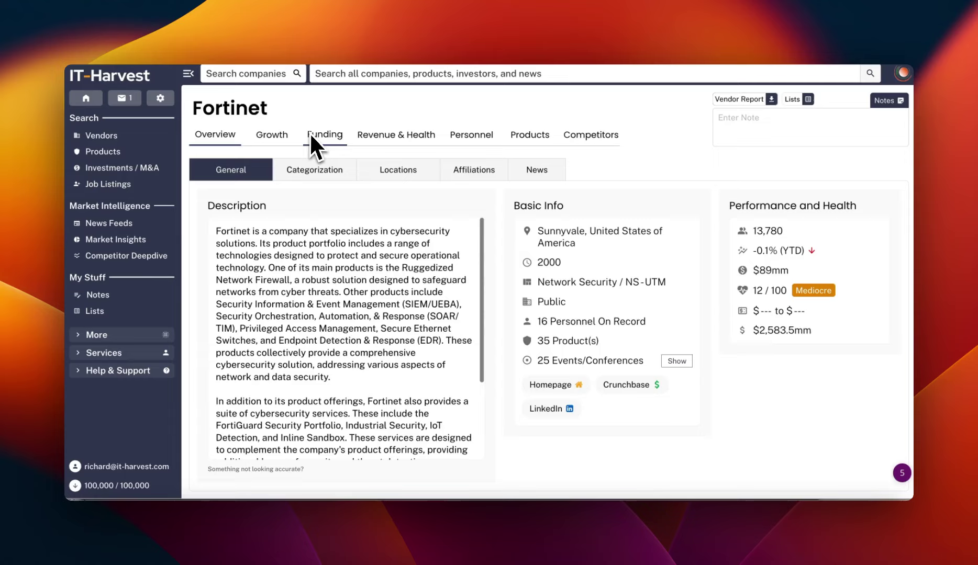
{"action": "left_click", "coordinate": [270, 135]}
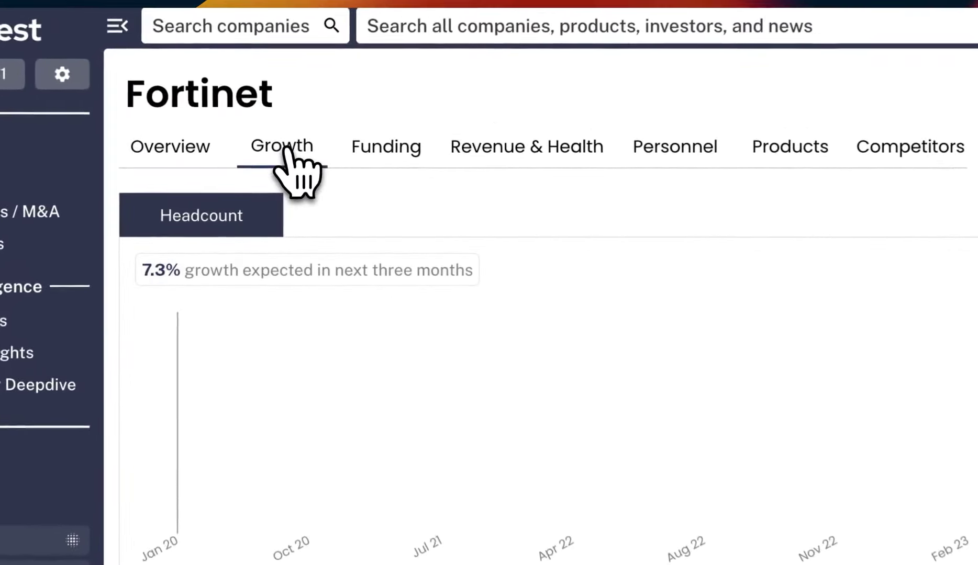
{"action": "mouse_move", "coordinate": [459, 408]}
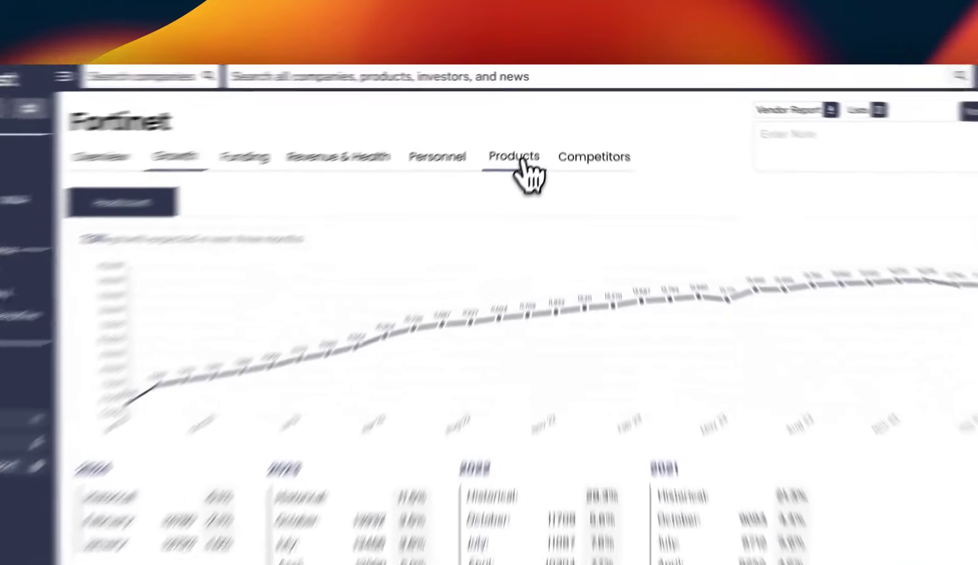
Open Fortinet's product list and scroll through it
{"action": "left_click", "coordinate": [516, 157]}
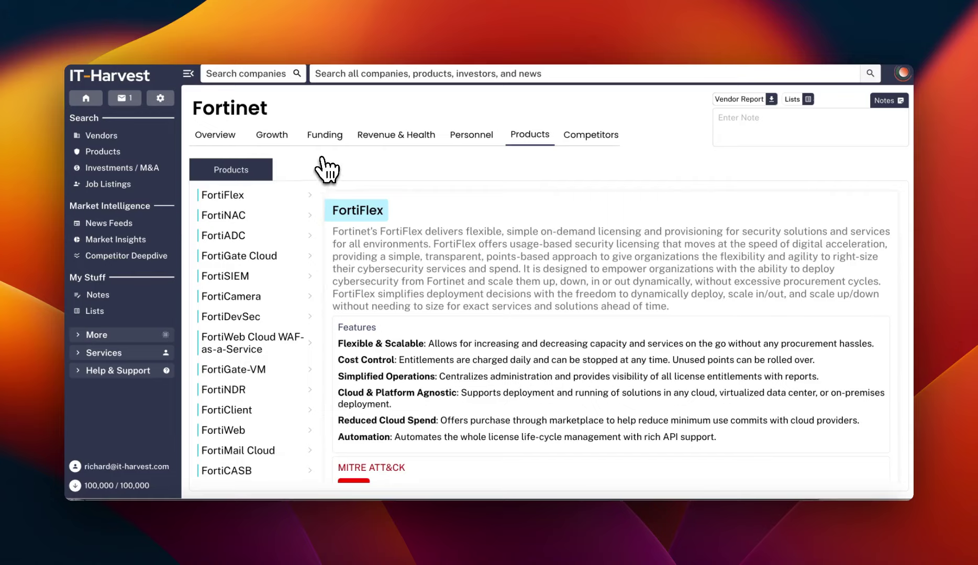
{"action": "scroll", "coordinate": [280, 295], "scroll_direction": "down", "scroll_amount": 8}
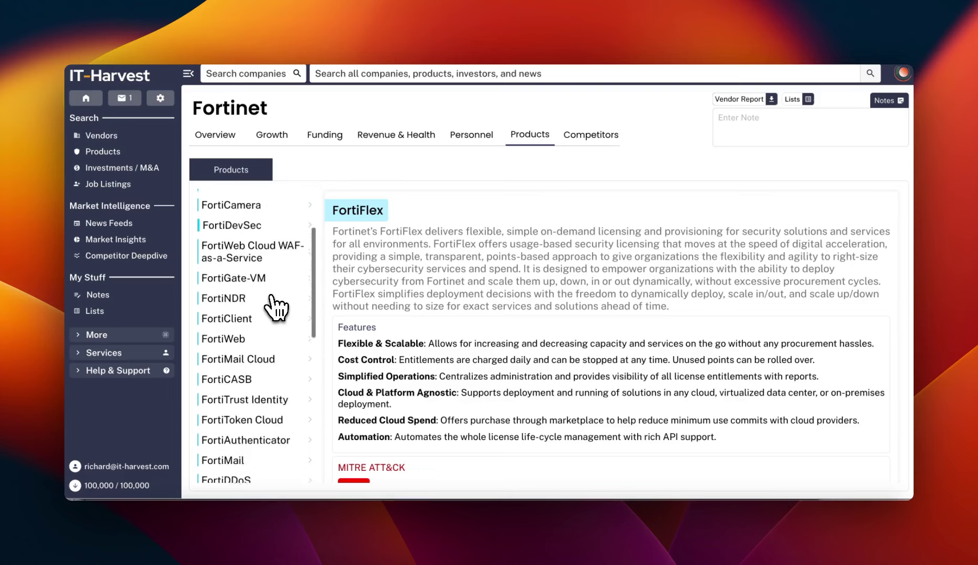
{"action": "scroll", "coordinate": [276, 306], "scroll_direction": "down", "scroll_amount": 3}
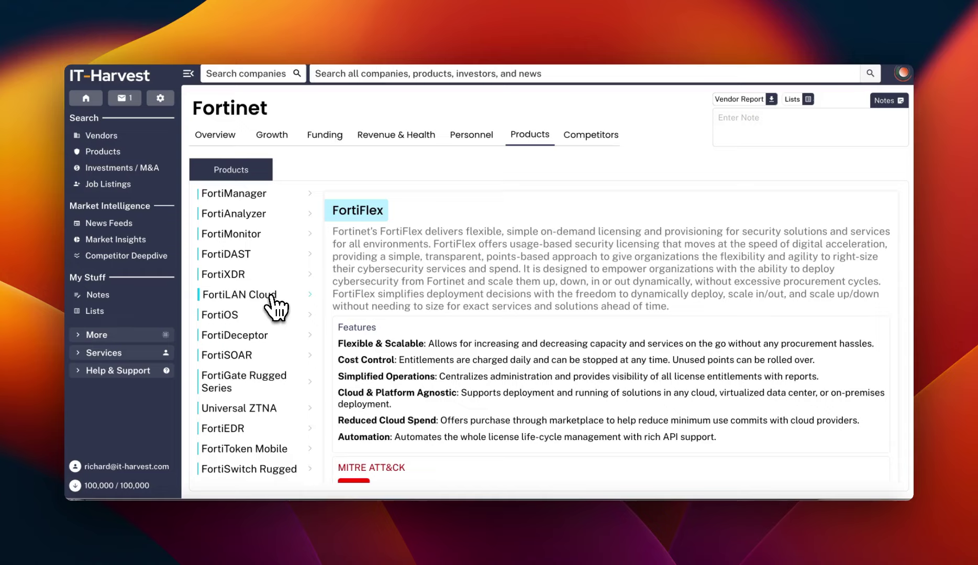
{"action": "scroll", "coordinate": [276, 306], "scroll_direction": "up", "scroll_amount": 10}
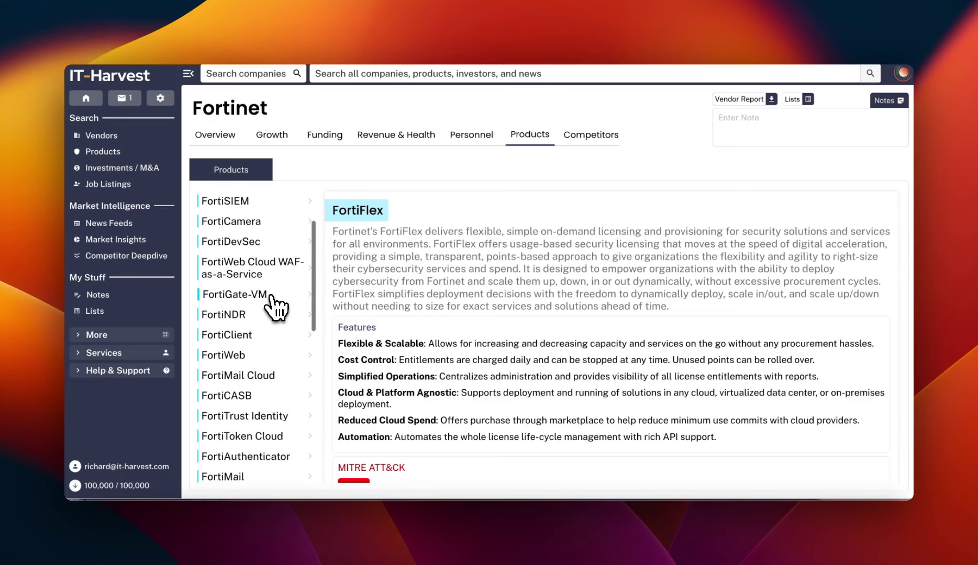
{"action": "scroll", "coordinate": [277, 273], "scroll_direction": "up", "scroll_amount": 4}
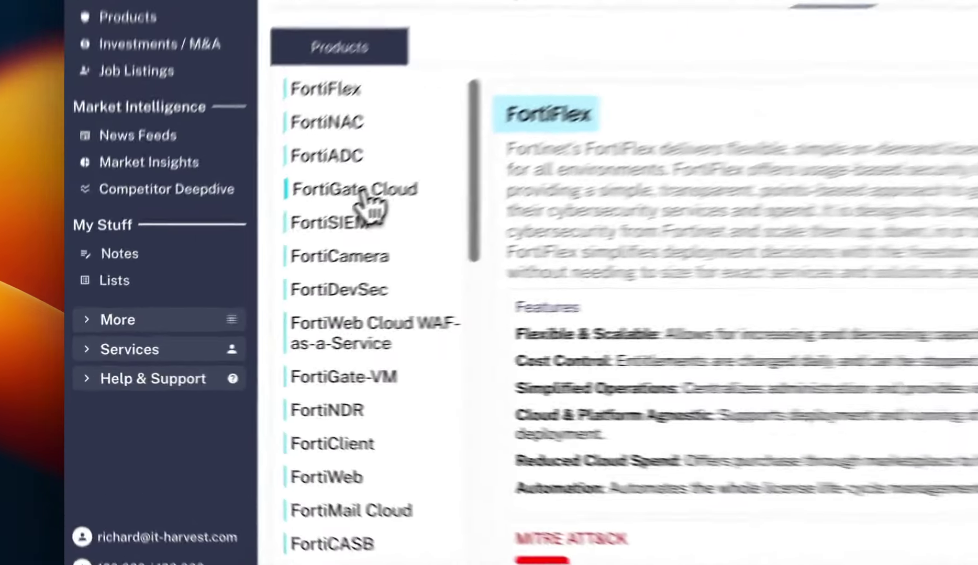
Expand FortiGate Cloud, FortiCamera, FortiWeb Cloud WAF-as-a-Service, FortiNDR and FortiDAST product details
{"action": "left_click", "coordinate": [356, 192]}
{"action": "left_click", "coordinate": [339, 256]}
{"action": "left_click", "coordinate": [403, 325]}
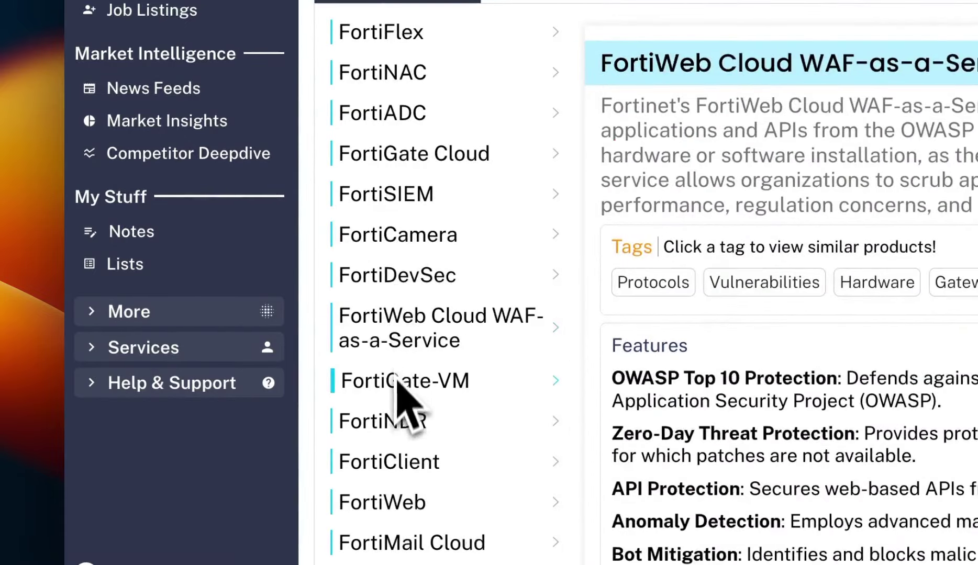
{"action": "left_click", "coordinate": [396, 420]}
{"action": "scroll", "coordinate": [398, 424], "scroll_direction": "down", "scroll_amount": 10}
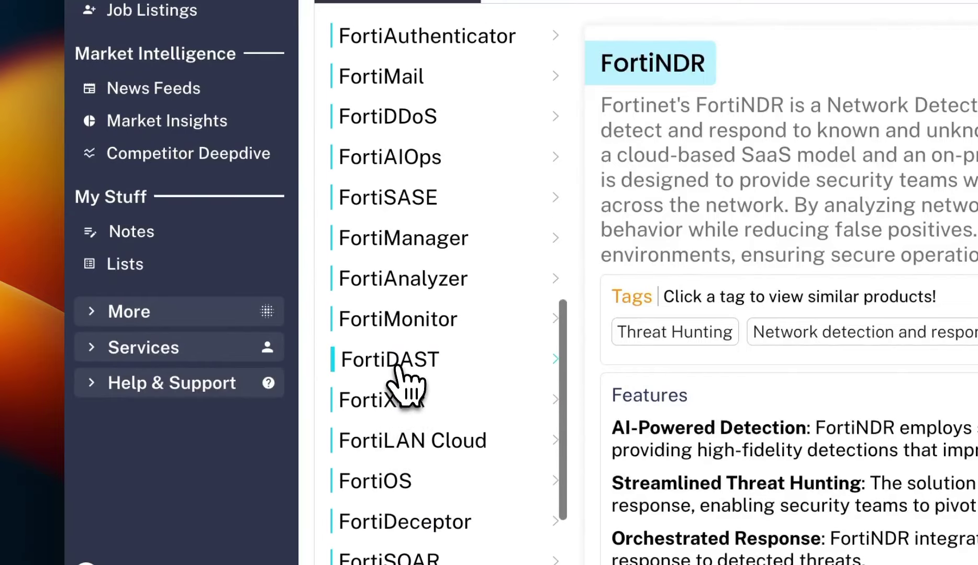
{"action": "left_click", "coordinate": [397, 365]}
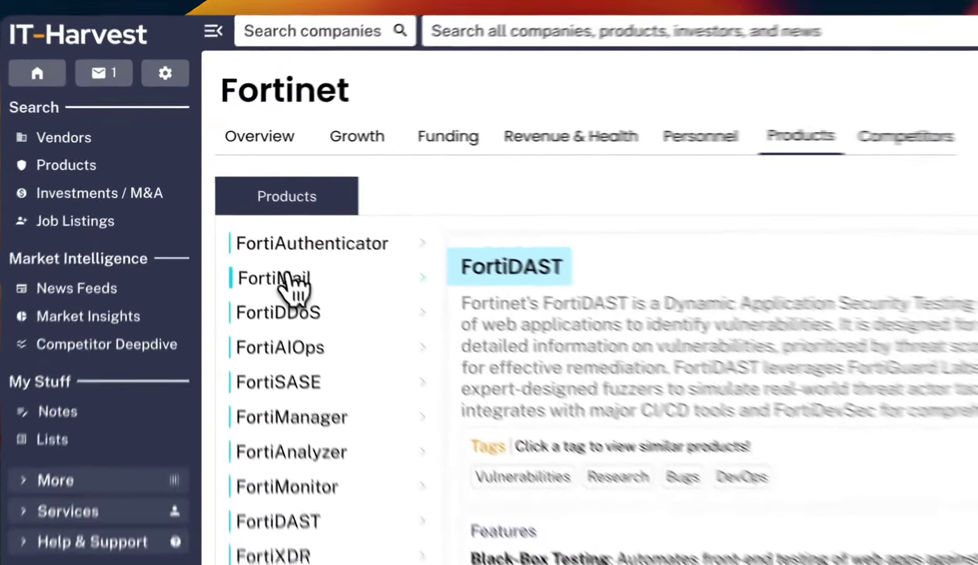
Show FortiMail's features and MITRE ATT&CK techniques T1566 Phishing and T1565 Data Manipulation
{"action": "left_click", "coordinate": [223, 217]}
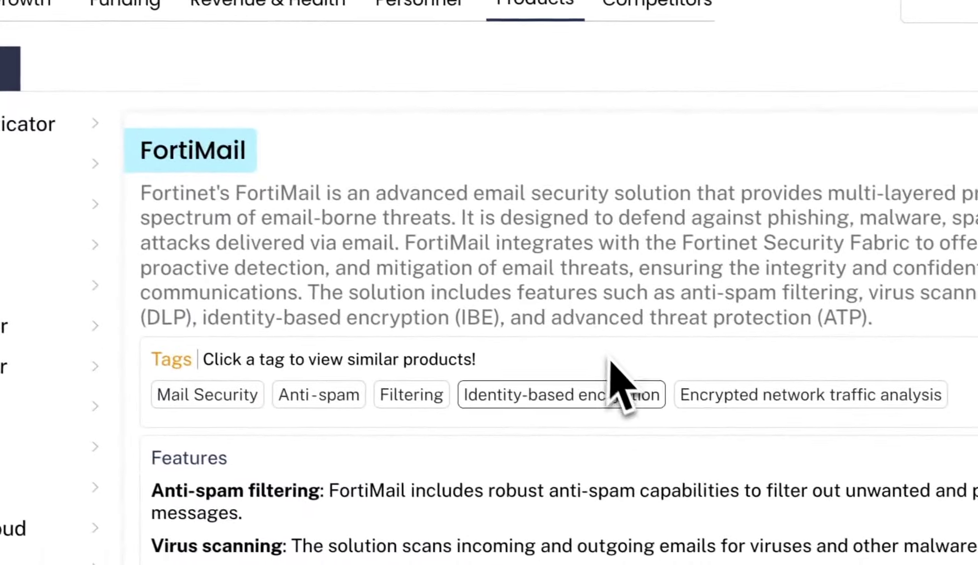
{"action": "scroll", "coordinate": [586, 366], "scroll_direction": "down", "scroll_amount": 2}
{"action": "scroll", "coordinate": [587, 361], "scroll_direction": "down", "scroll_amount": 2}
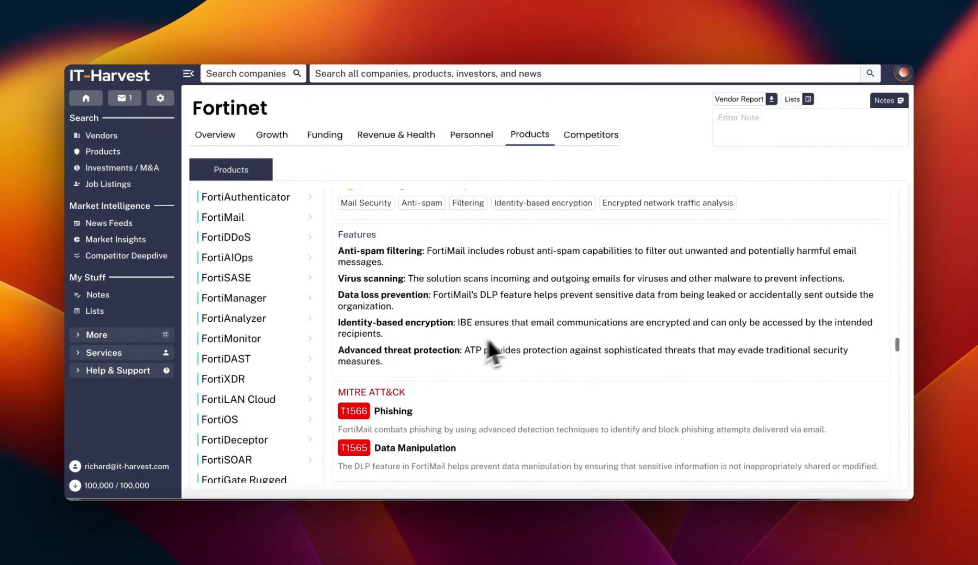
{"action": "scroll", "coordinate": [523, 320], "scroll_direction": "down", "scroll_amount": 4}
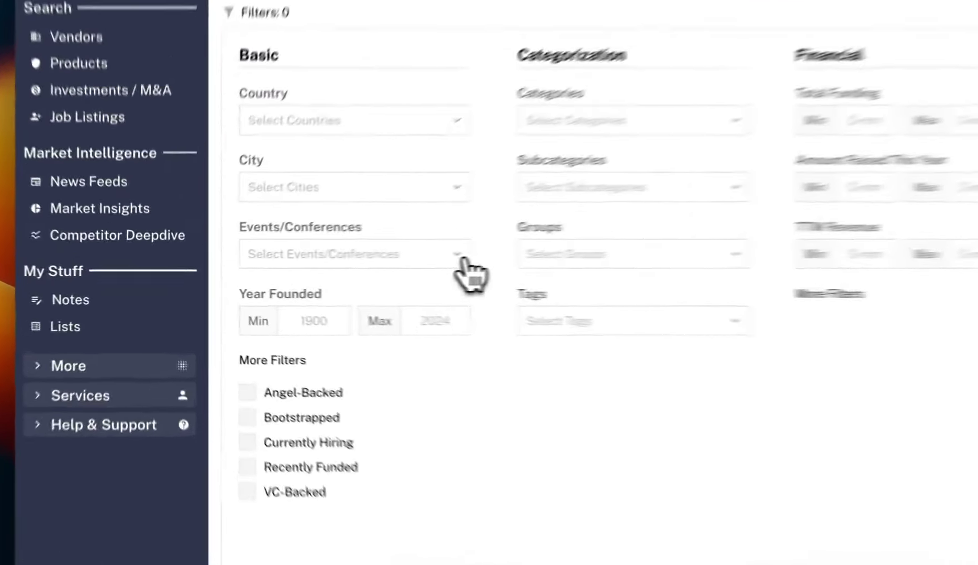
Set the Events/Conferences filter to RSAC 2024 in Vendor Search
{"action": "left_click", "coordinate": [464, 259]}
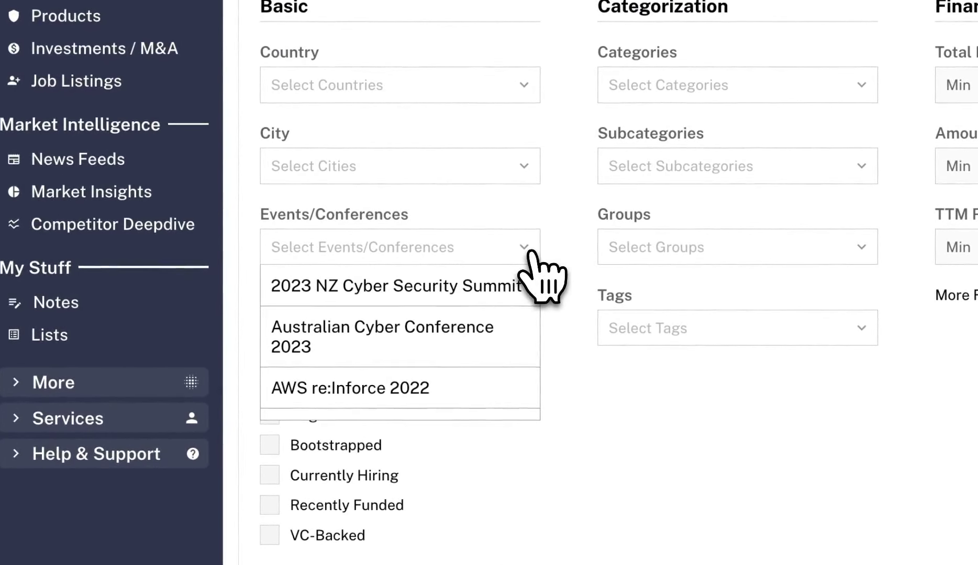
{"action": "type", "text": "rsac"}
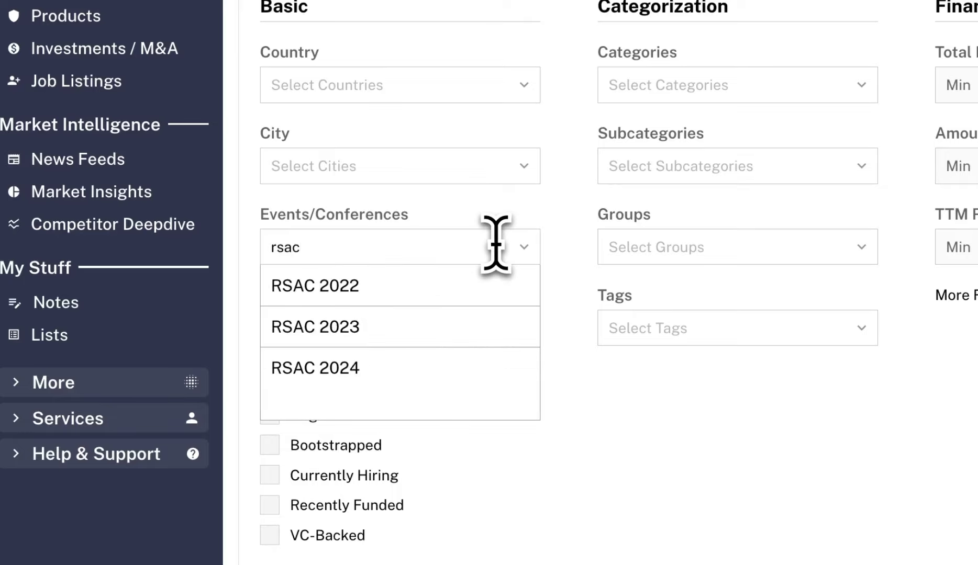
{"action": "left_click", "coordinate": [363, 366]}
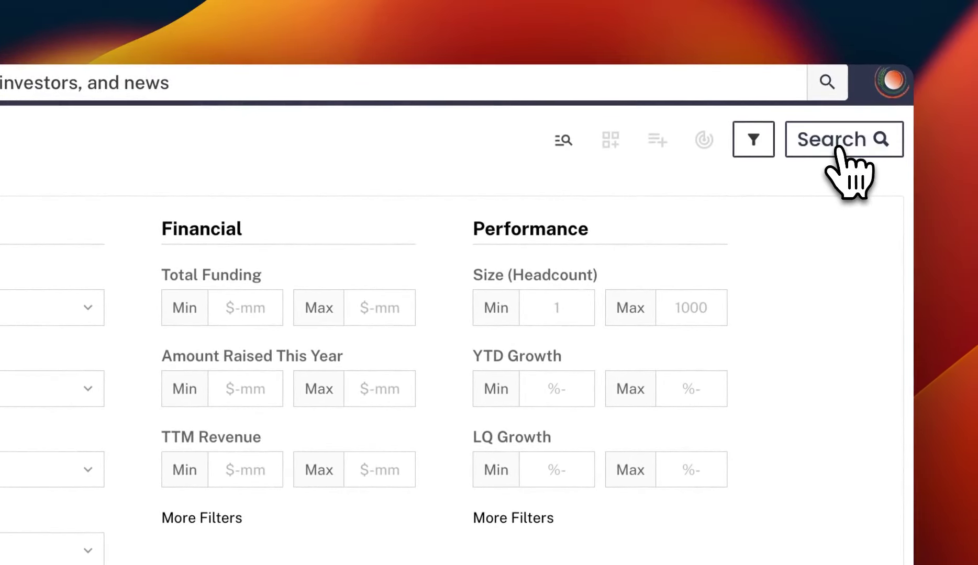
Run the RSAC 2024 vendor search, returning 404 vendors with founding year and headcount
{"action": "left_click", "coordinate": [836, 150]}
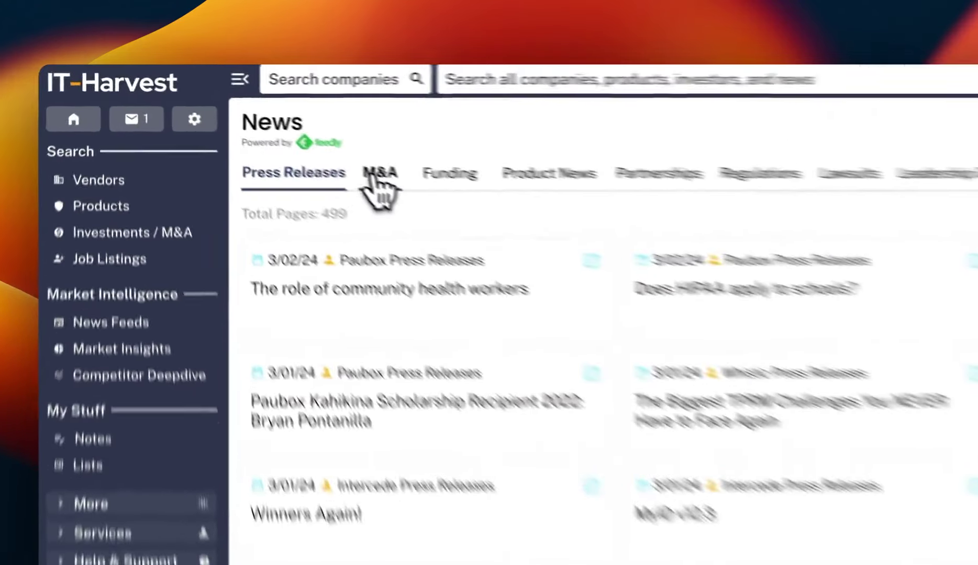
Browse M&A news, then switch to Funding stories led by Filigran's €15M raise
{"action": "left_click", "coordinate": [274, 131]}
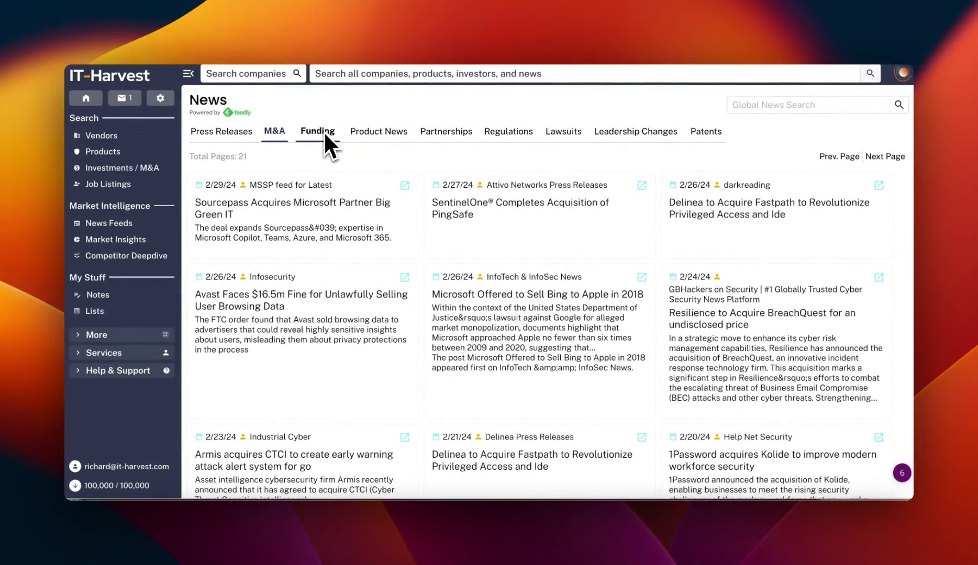
{"action": "scroll", "coordinate": [325, 205], "scroll_direction": "down", "scroll_amount": 2}
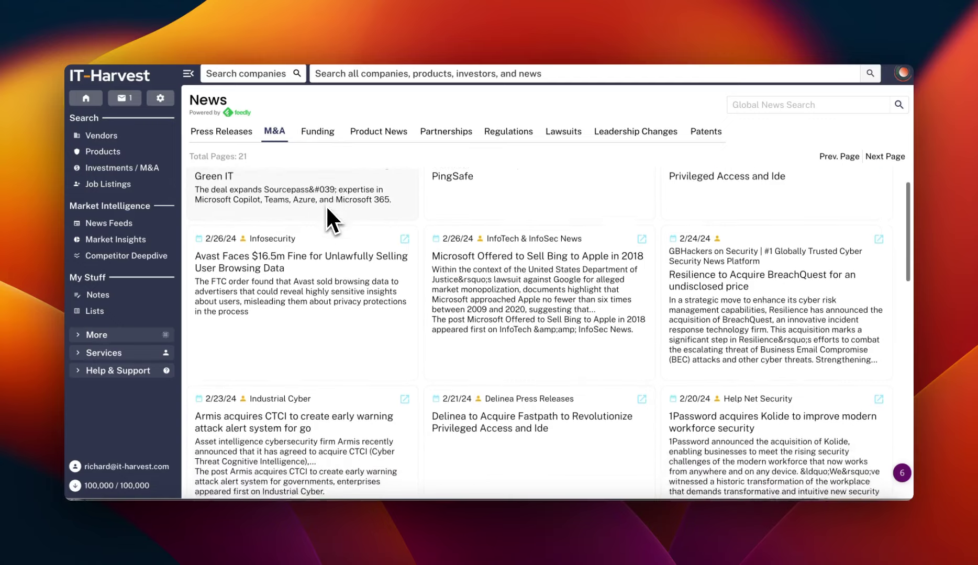
{"action": "scroll", "coordinate": [327, 210], "scroll_direction": "down", "scroll_amount": 5}
{"action": "scroll", "coordinate": [328, 215], "scroll_direction": "up", "scroll_amount": 6}
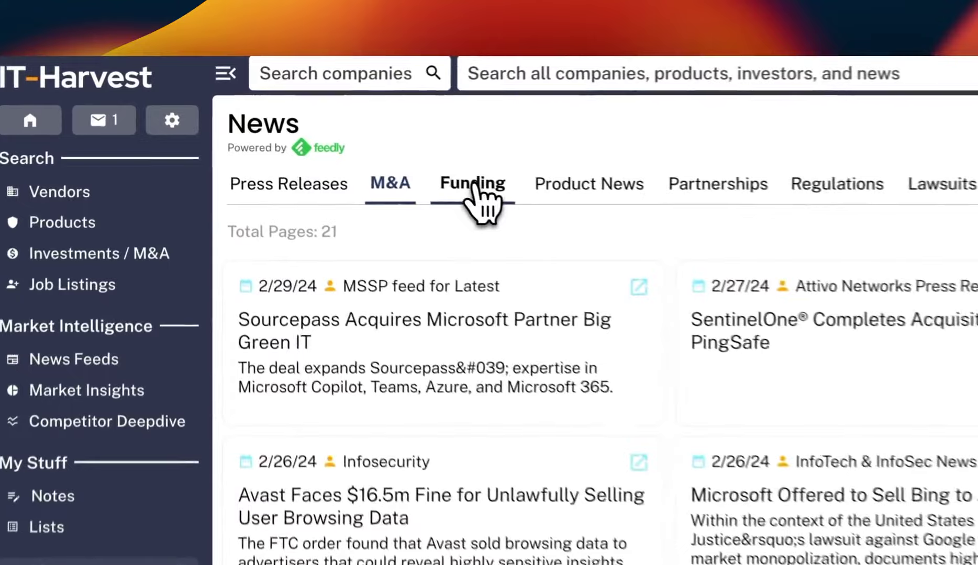
{"action": "left_click", "coordinate": [318, 133]}
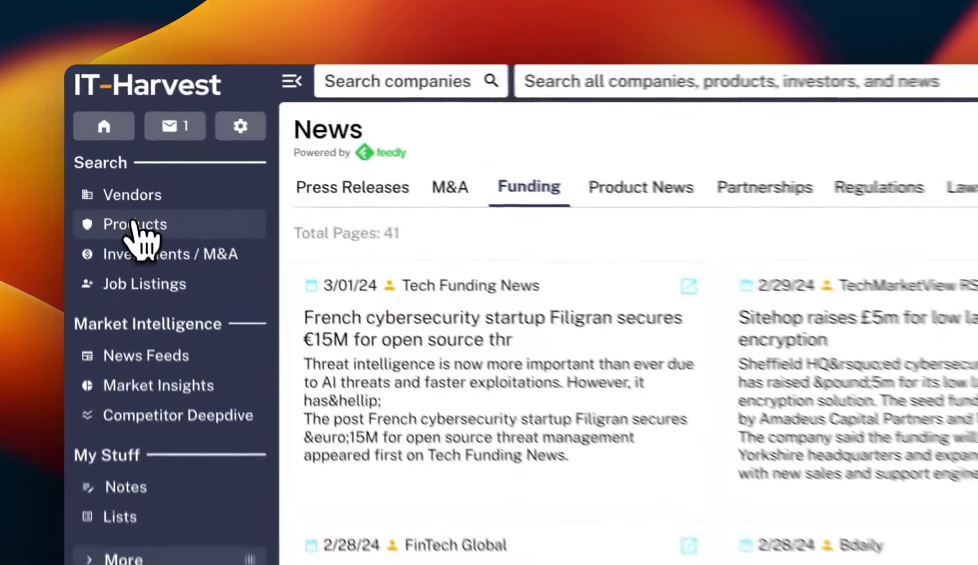
Search the product explorer with 'siem' as a keyword filter, returning 180 results
{"action": "left_click", "coordinate": [105, 153]}
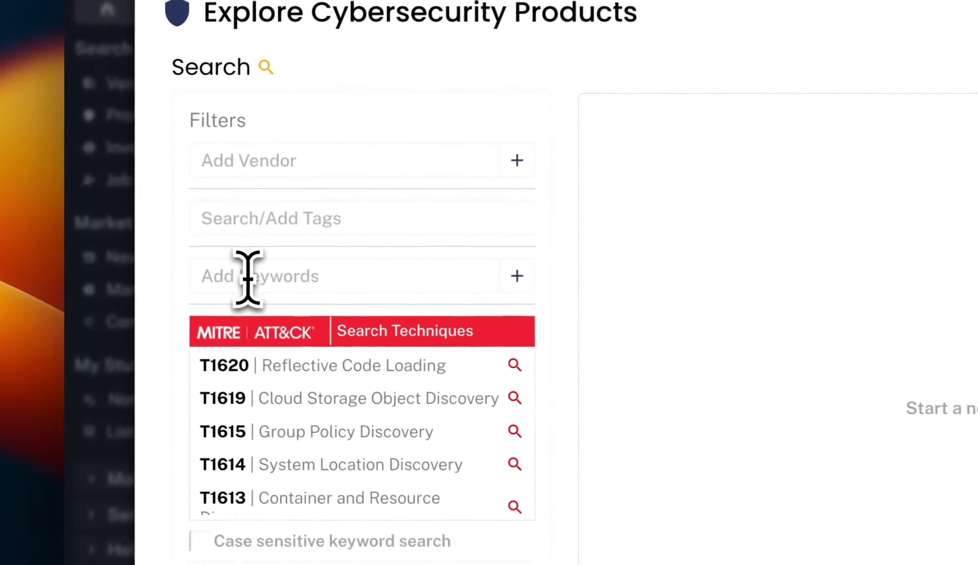
{"action": "left_click", "coordinate": [248, 278]}
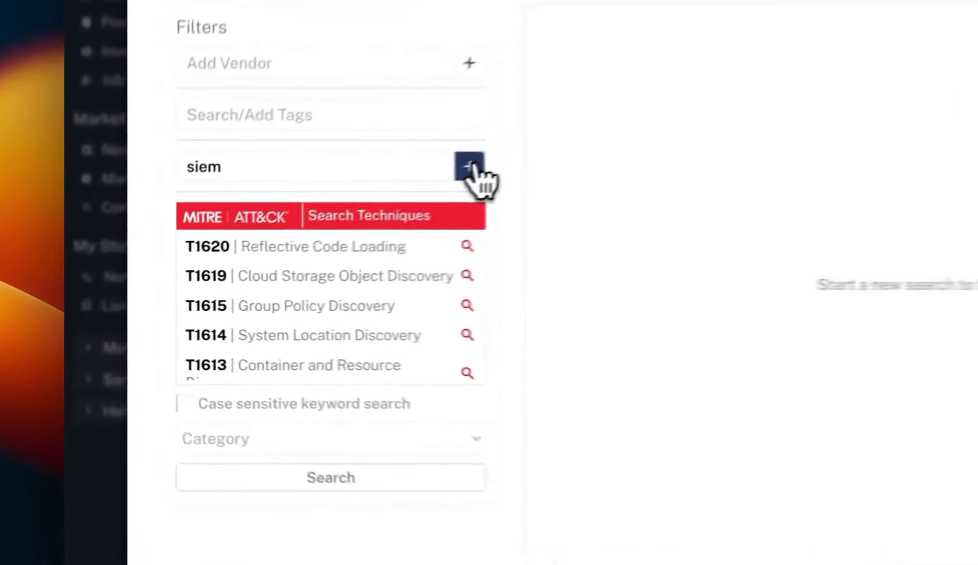
{"action": "left_click", "coordinate": [291, 232]}
{"action": "left_click", "coordinate": [349, 440]}
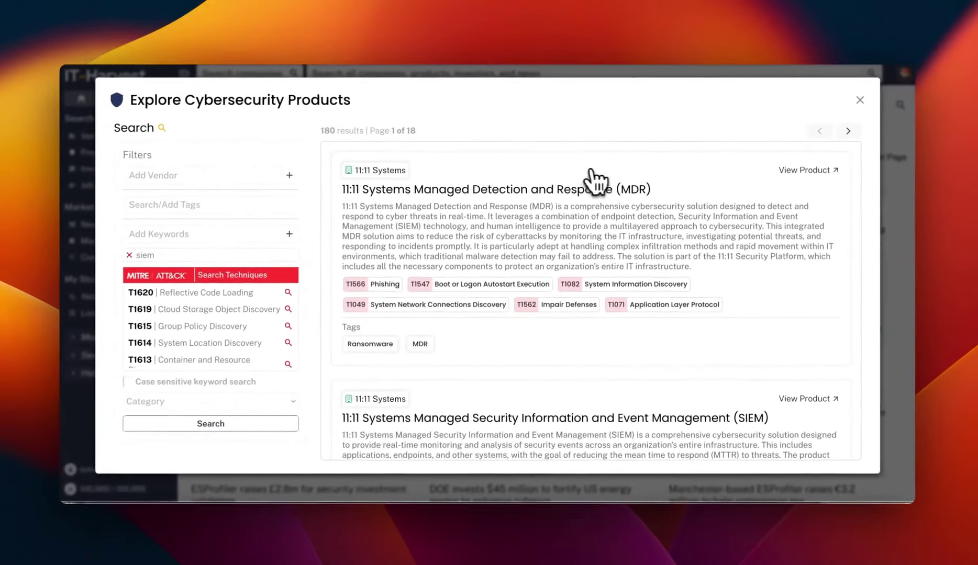
Scroll through the siem product results toward page 2 (Avalon SIEM, MSOC)
{"action": "scroll", "coordinate": [563, 296], "scroll_direction": "down", "scroll_amount": 3}
{"action": "scroll", "coordinate": [563, 299], "scroll_direction": "up", "scroll_amount": 3}
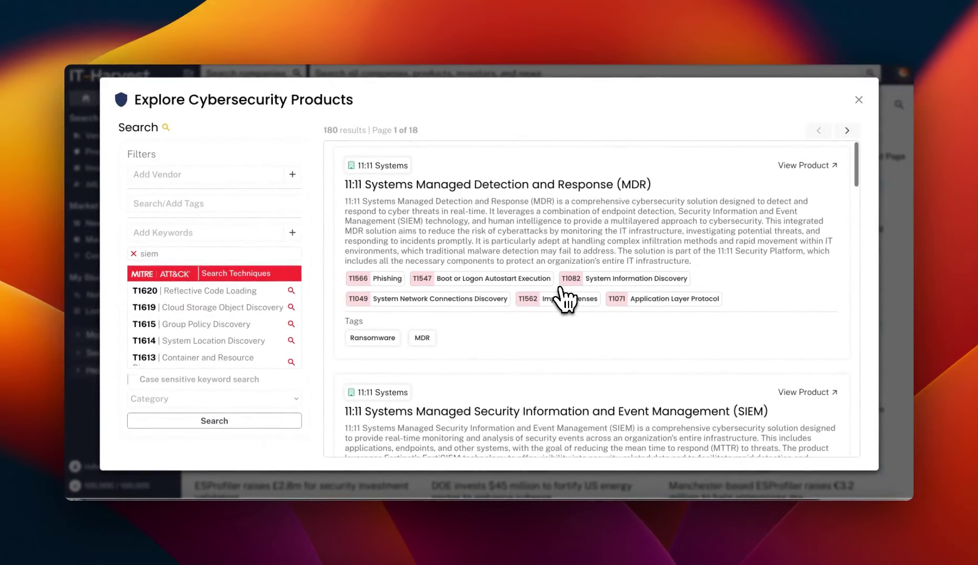
{"action": "scroll", "coordinate": [564, 299], "scroll_direction": "down", "scroll_amount": 2}
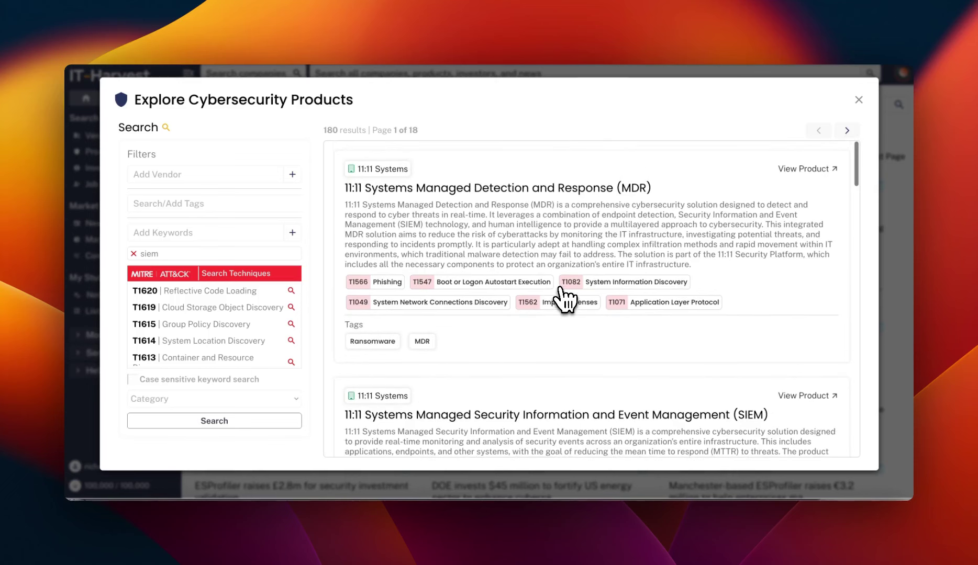
{"action": "scroll", "coordinate": [564, 300], "scroll_direction": "down", "scroll_amount": 3}
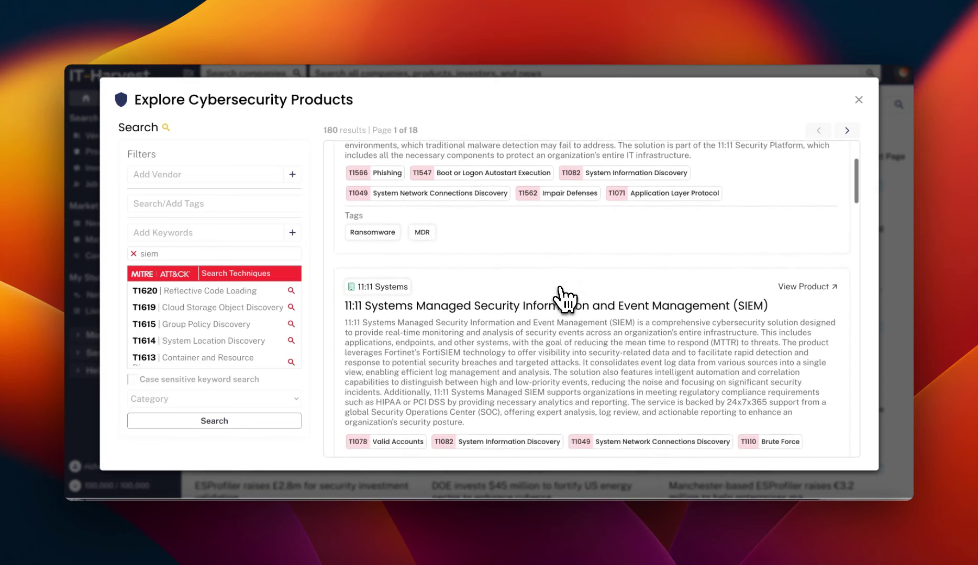
{"action": "scroll", "coordinate": [595, 302], "scroll_direction": "down", "scroll_amount": 4}
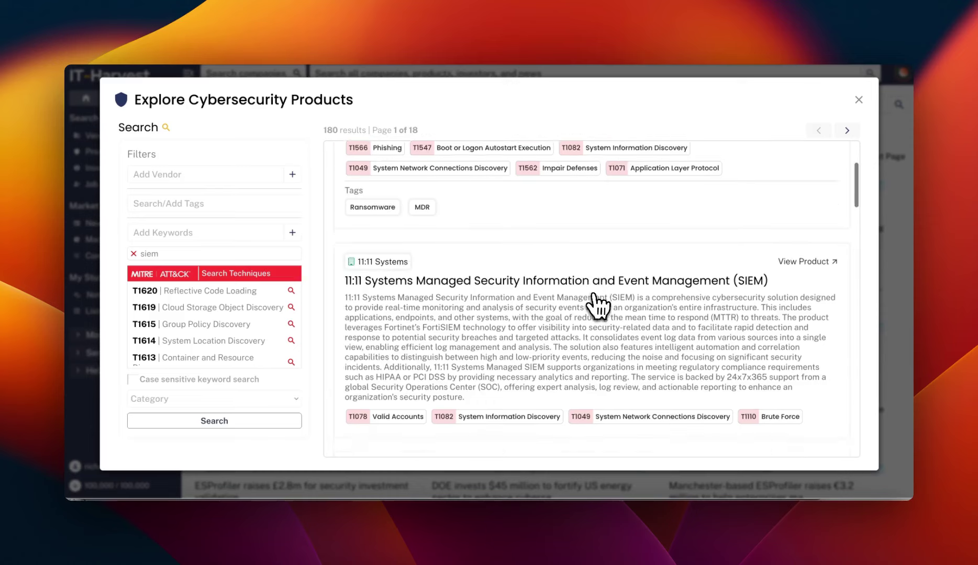
{"action": "scroll", "coordinate": [598, 306], "scroll_direction": "down", "scroll_amount": 2}
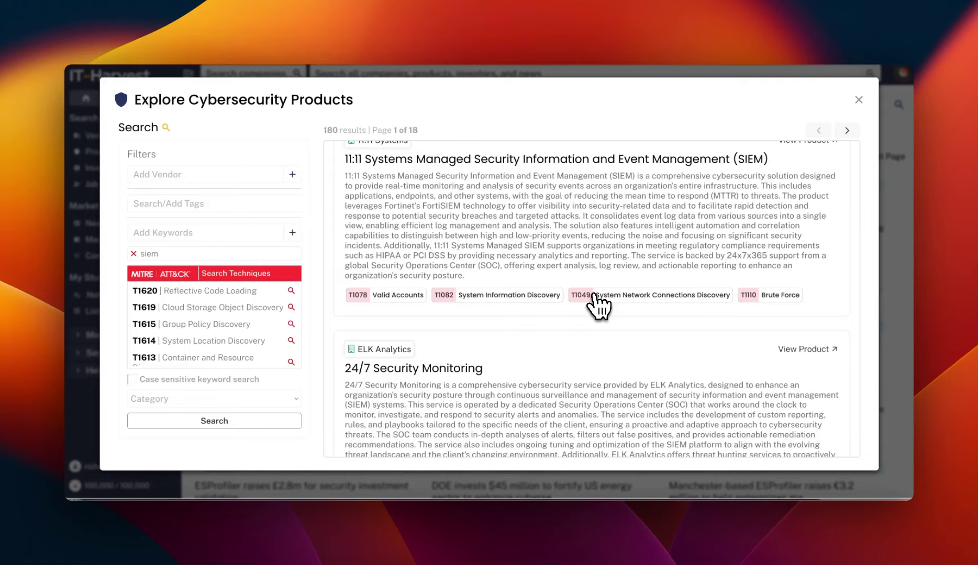
{"action": "scroll", "coordinate": [598, 304], "scroll_direction": "down", "scroll_amount": 20}
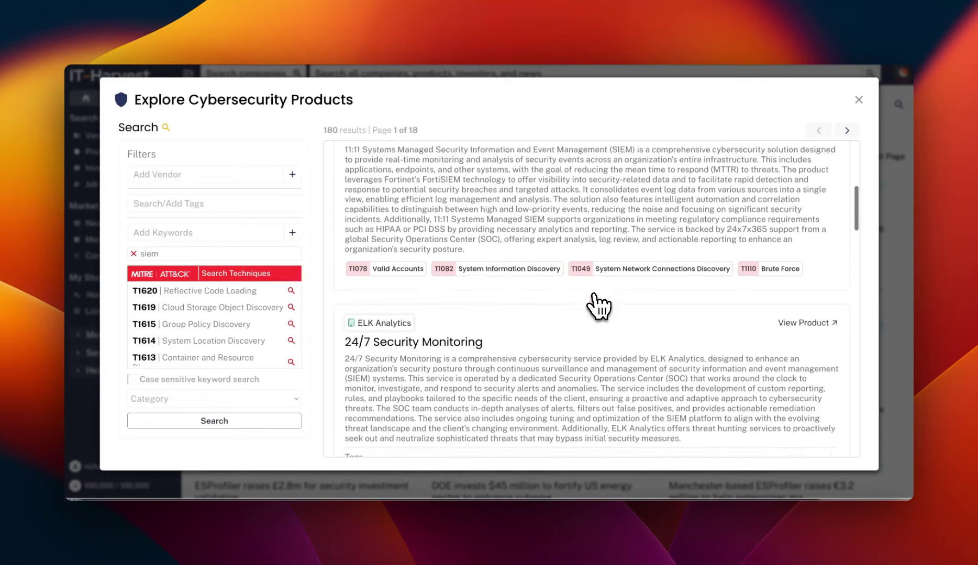
{"action": "scroll", "coordinate": [598, 304], "scroll_direction": "down", "scroll_amount": 10}
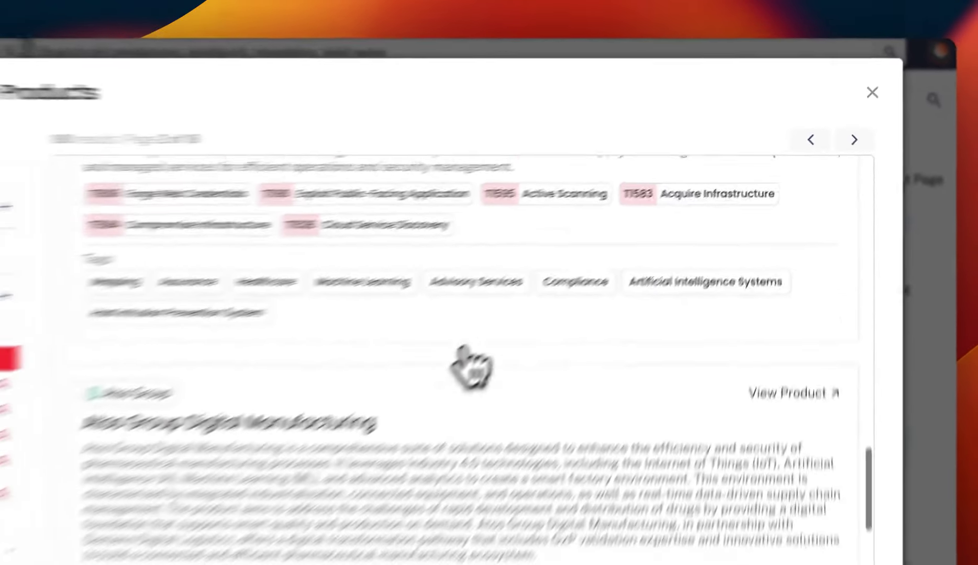
{"action": "scroll", "coordinate": [275, 503], "scroll_direction": "down", "scroll_amount": 5}
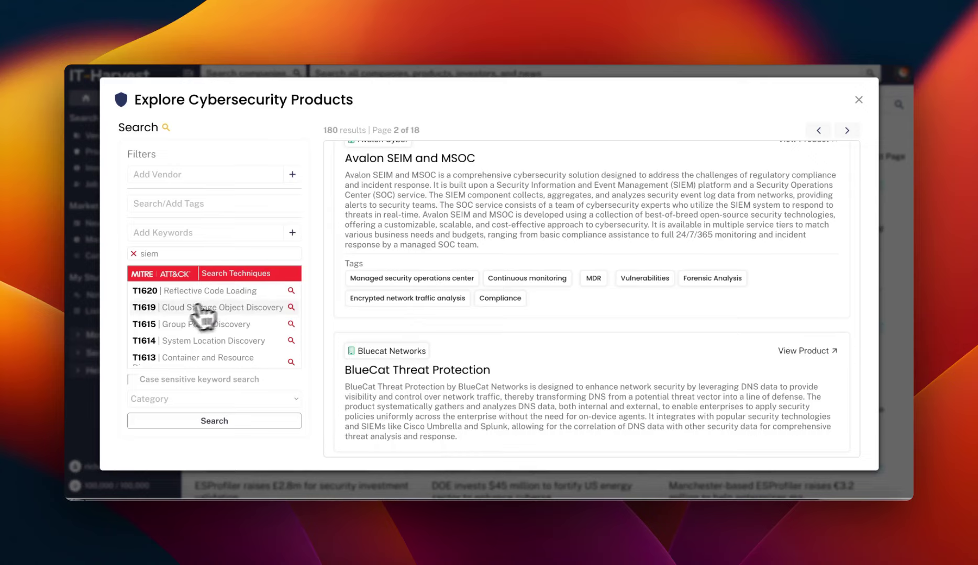
{"action": "scroll", "coordinate": [201, 313], "scroll_direction": "down", "scroll_amount": 3}
{"action": "scroll", "coordinate": [201, 312], "scroll_direction": "down", "scroll_amount": 4}
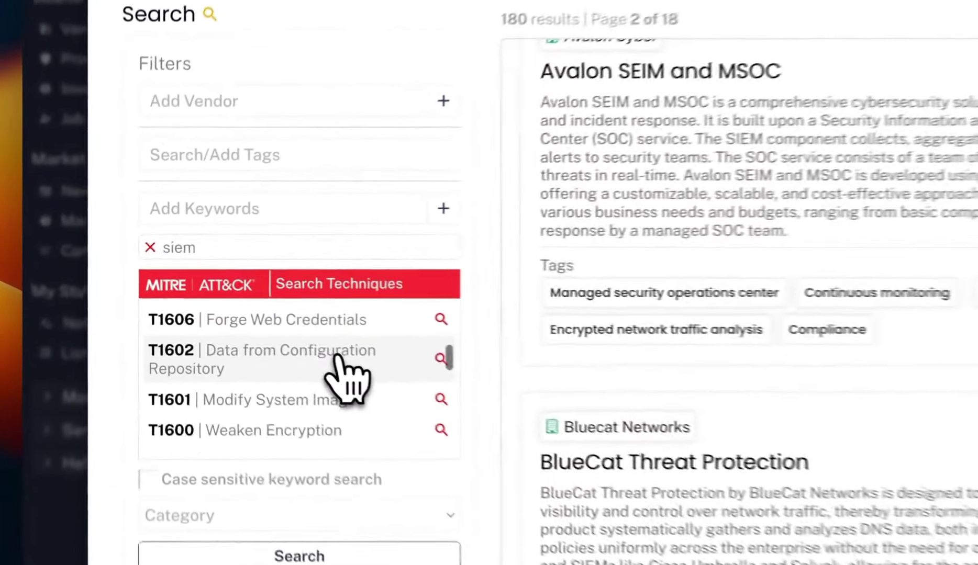
Find products mapped to technique T1602 and review the product's ATT&CK tags, categories and description
{"action": "left_click", "coordinate": [240, 327]}
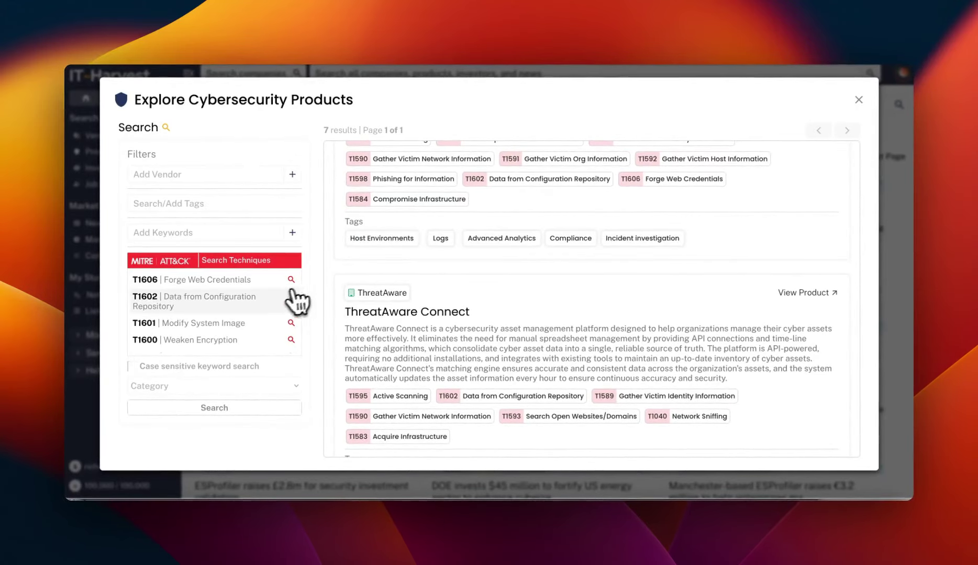
{"action": "scroll", "coordinate": [516, 256], "scroll_direction": "up", "scroll_amount": 3}
{"action": "scroll", "coordinate": [516, 255], "scroll_direction": "up", "scroll_amount": 10}
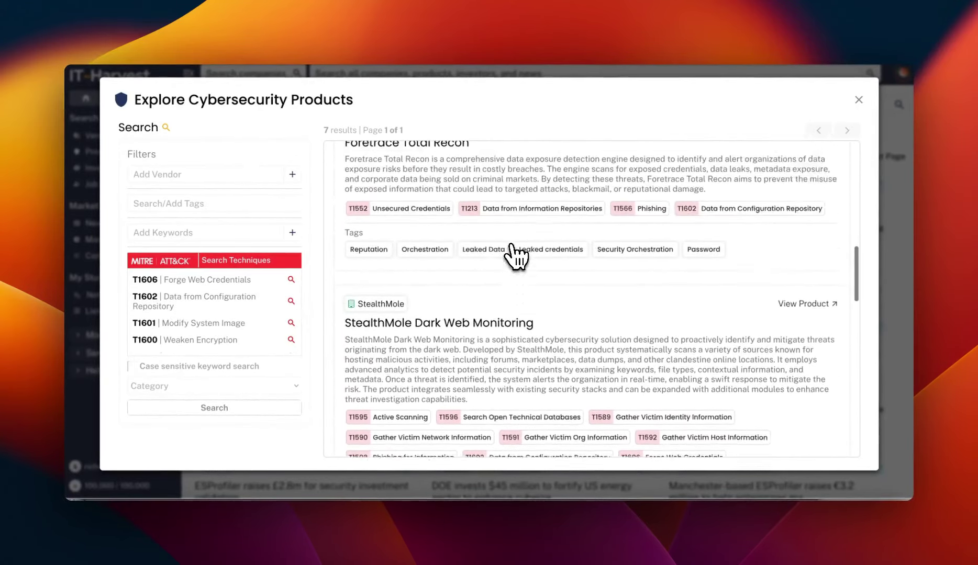
{"action": "scroll", "coordinate": [515, 255], "scroll_direction": "down", "scroll_amount": 8}
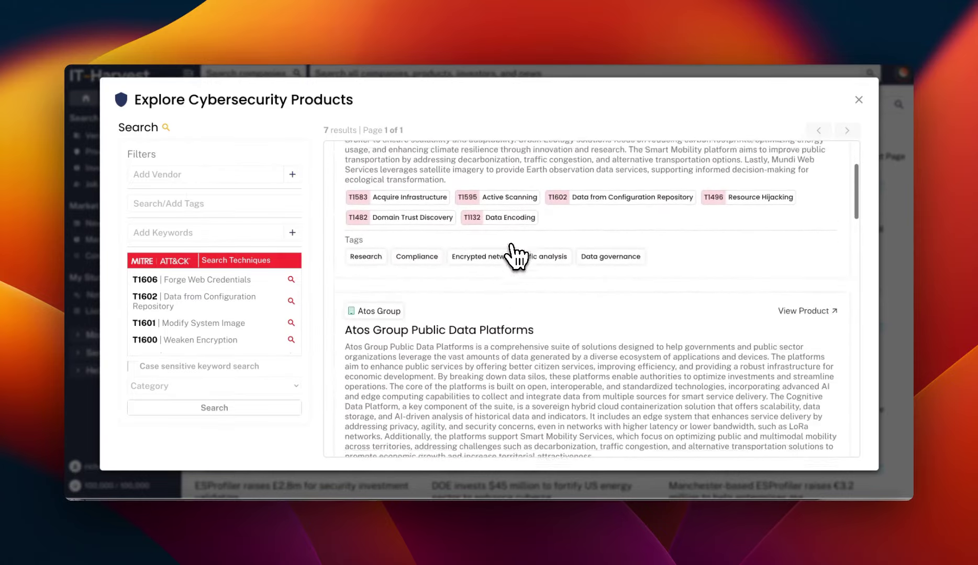
{"action": "scroll", "coordinate": [516, 256], "scroll_direction": "down", "scroll_amount": 8}
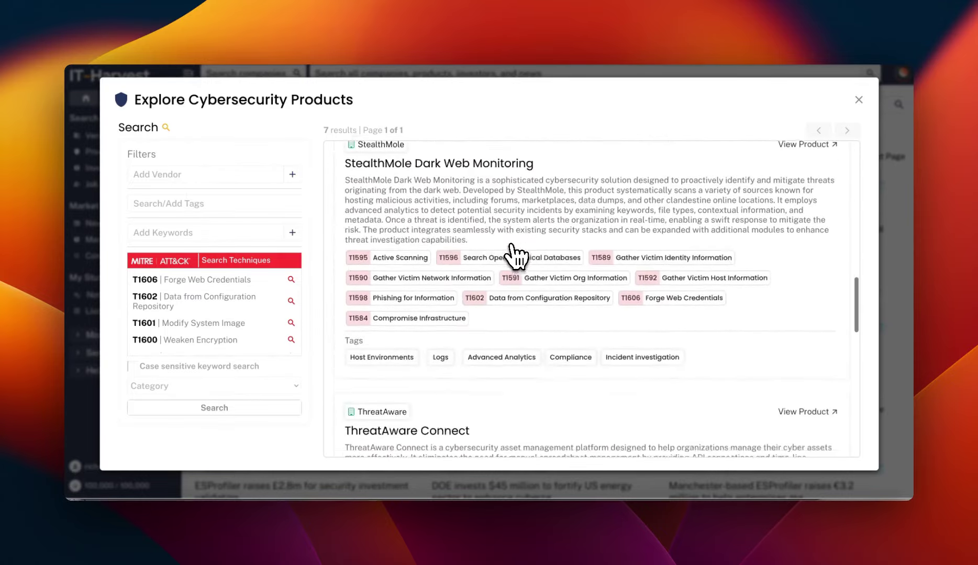
{"action": "scroll", "coordinate": [516, 255], "scroll_direction": "down", "scroll_amount": 3}
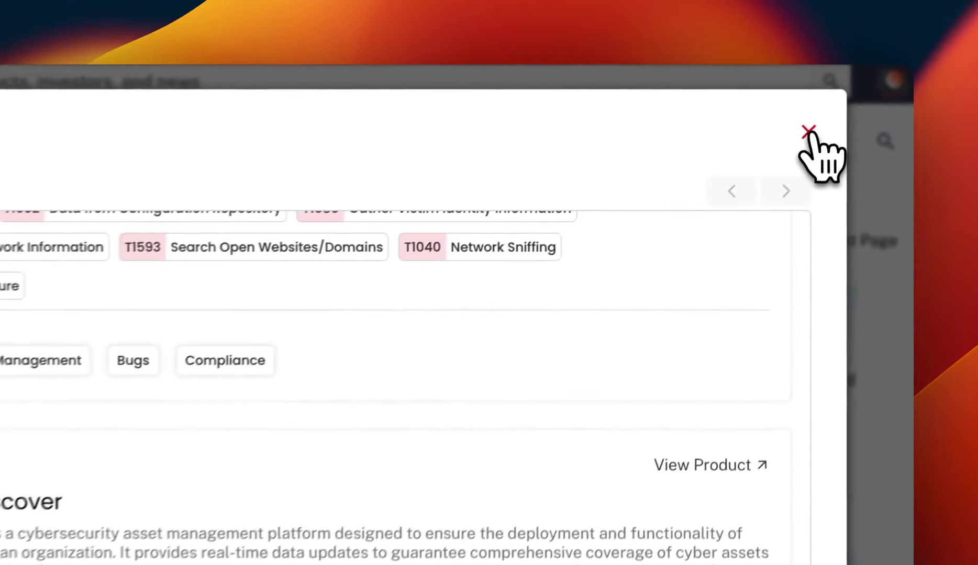
Close the product details and switch the Investments / M&A search to the Rounds view
{"action": "left_click", "coordinate": [858, 100]}
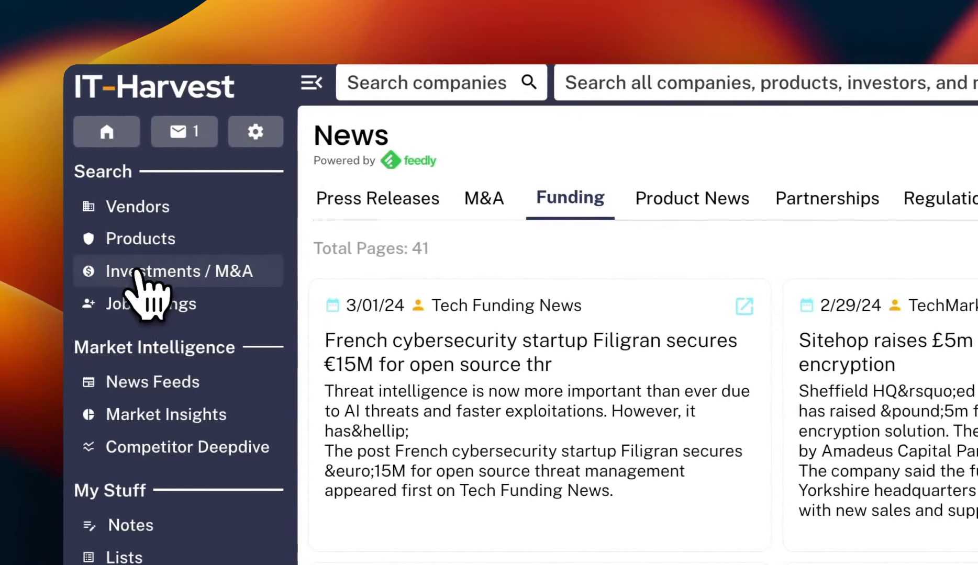
{"action": "left_click", "coordinate": [137, 271]}
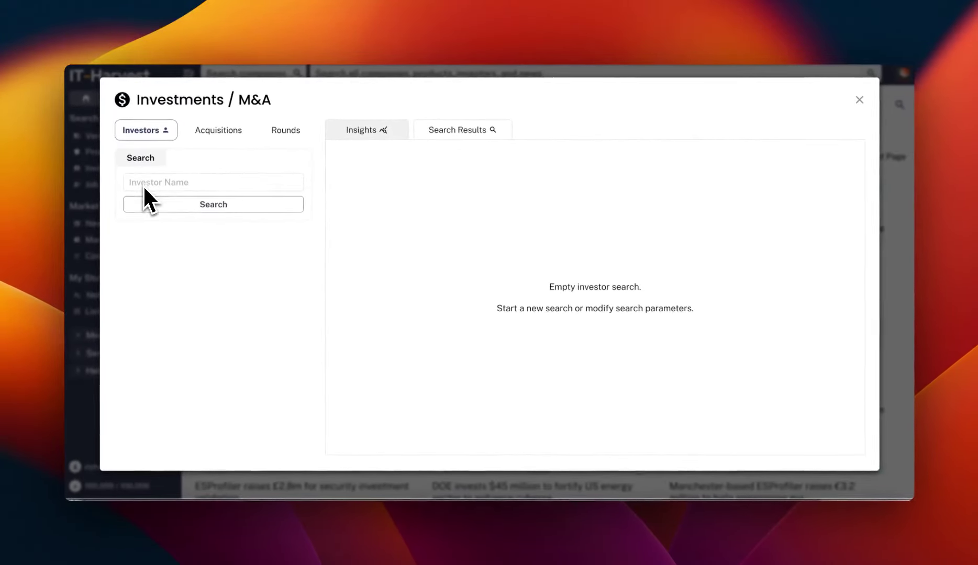
{"action": "left_click", "coordinate": [220, 131]}
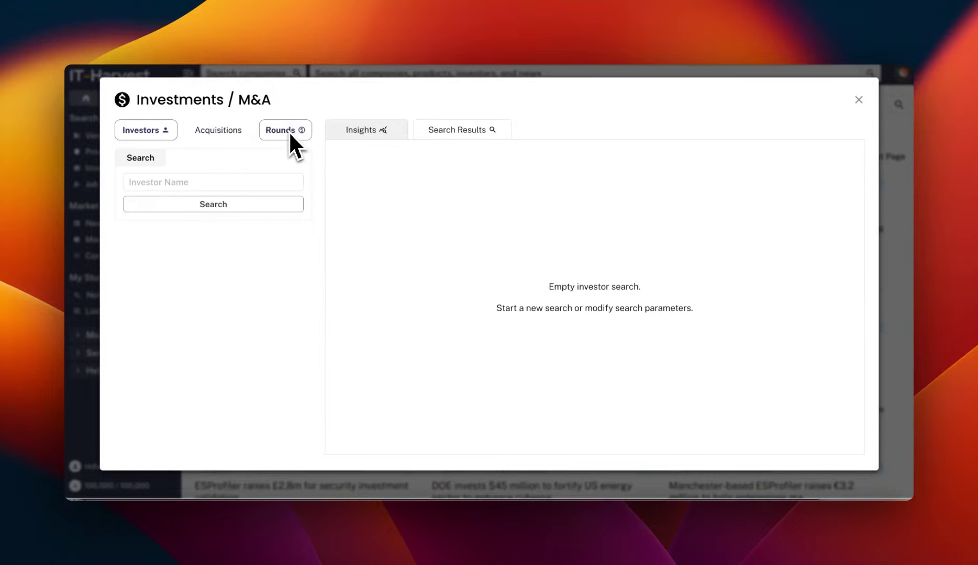
{"action": "left_click", "coordinate": [241, 131]}
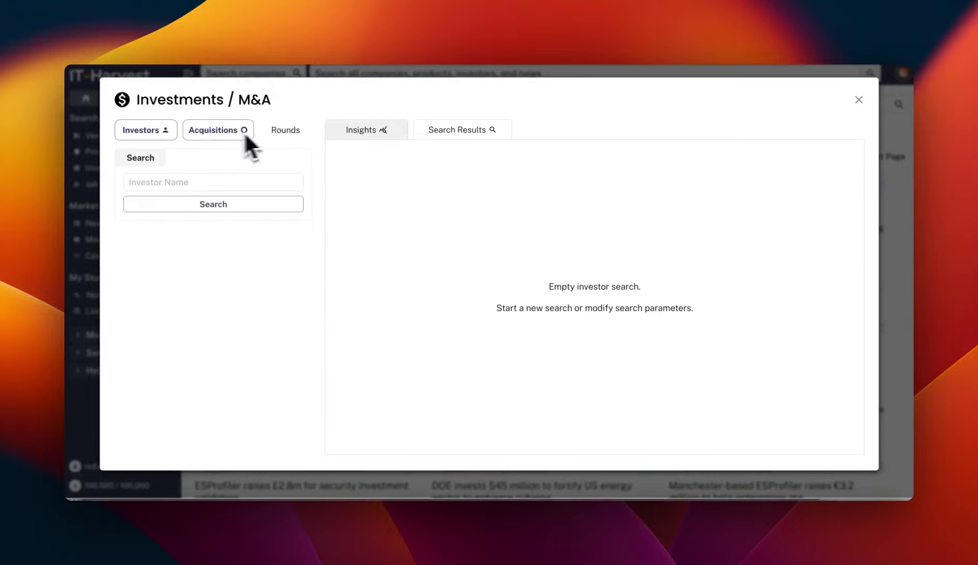
{"action": "left_click", "coordinate": [154, 130]}
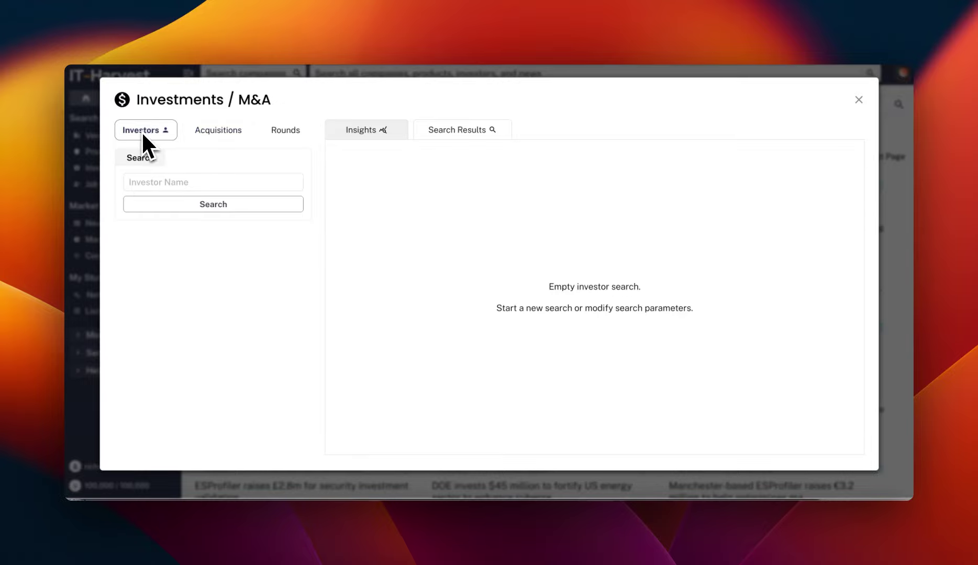
{"action": "left_click", "coordinate": [285, 130]}
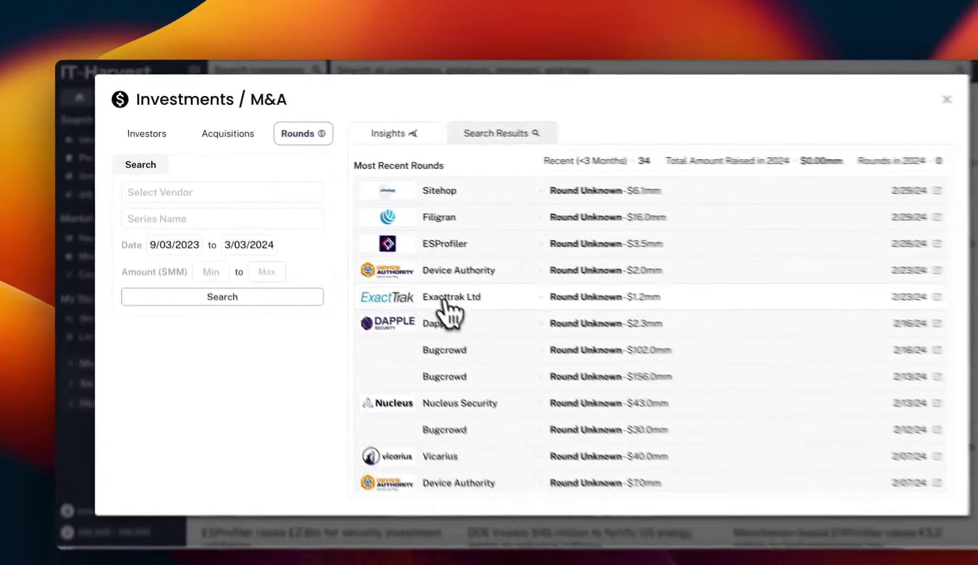
Scroll through the Most Recent Rounds list and its filters
{"action": "scroll", "coordinate": [644, 419], "scroll_direction": "down", "scroll_amount": 6}
{"action": "scroll", "coordinate": [419, 299], "scroll_direction": "down", "scroll_amount": 4}
{"action": "scroll", "coordinate": [419, 300], "scroll_direction": "up", "scroll_amount": 10}
{"action": "scroll", "coordinate": [490, 309], "scroll_direction": "down", "scroll_amount": 1}
{"action": "scroll", "coordinate": [490, 309], "scroll_direction": "down", "scroll_amount": 10}
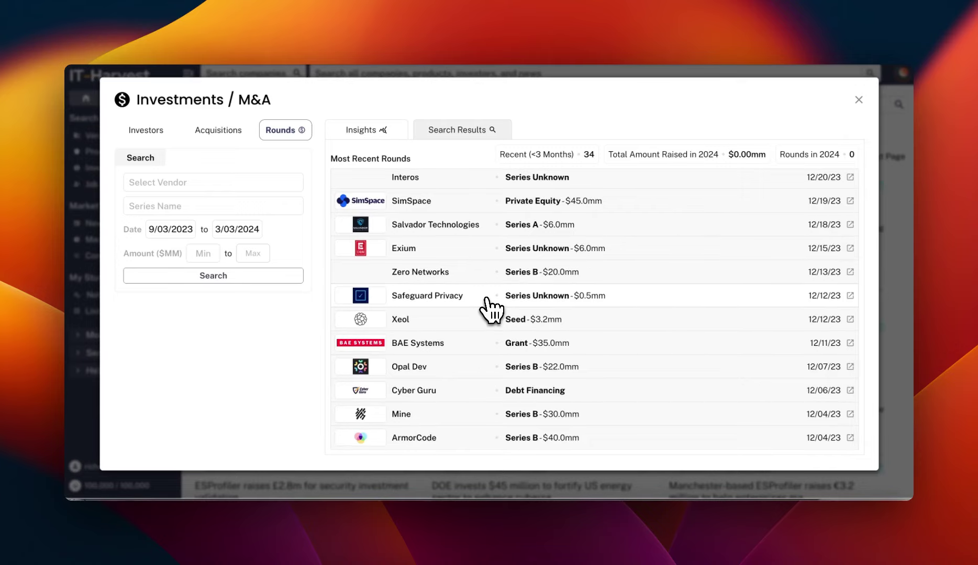
{"action": "scroll", "coordinate": [490, 309], "scroll_direction": "up", "scroll_amount": 6}
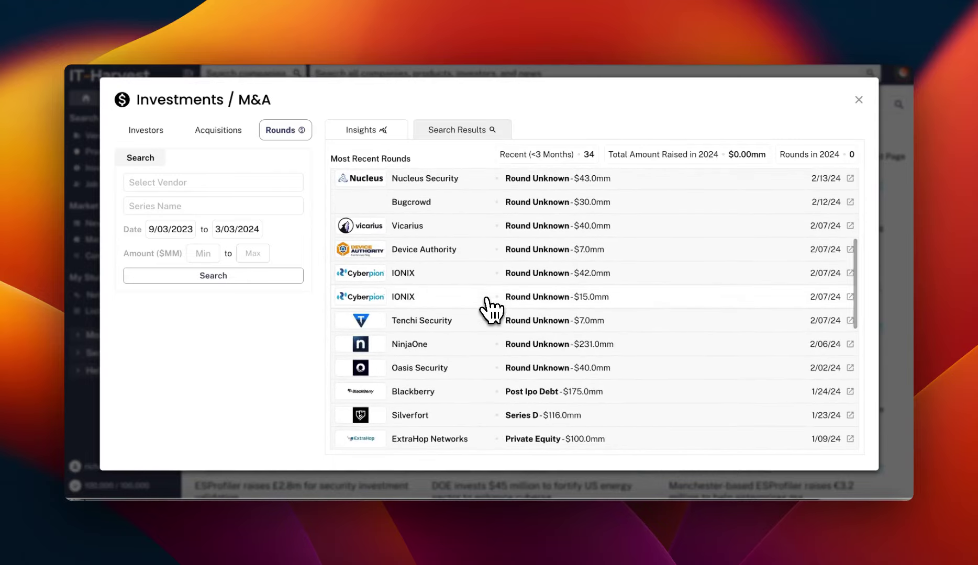
{"action": "scroll", "coordinate": [490, 309], "scroll_direction": "up", "scroll_amount": 4}
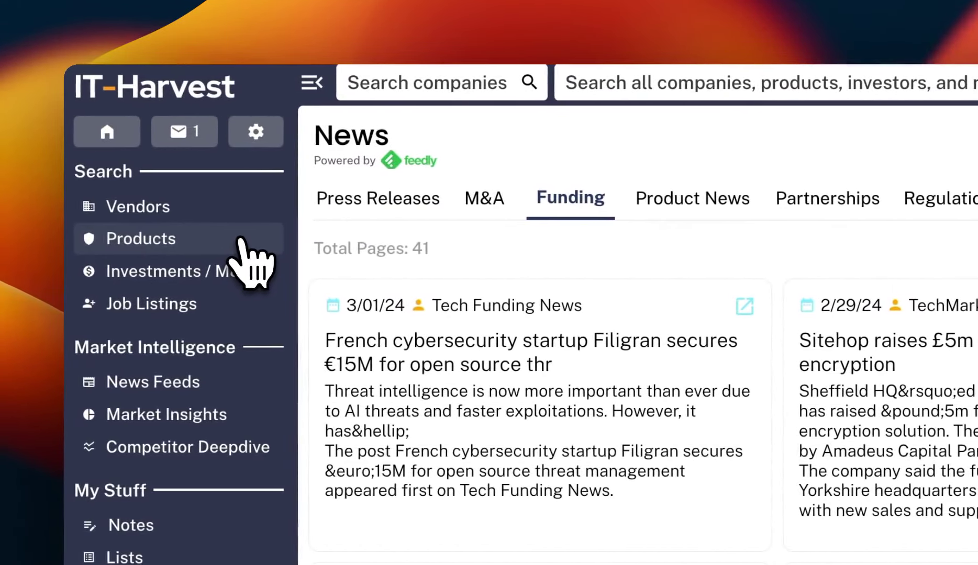
Open the Job Listings search and add 'vp sales' as a keyword filter
{"action": "left_click", "coordinate": [132, 303]}
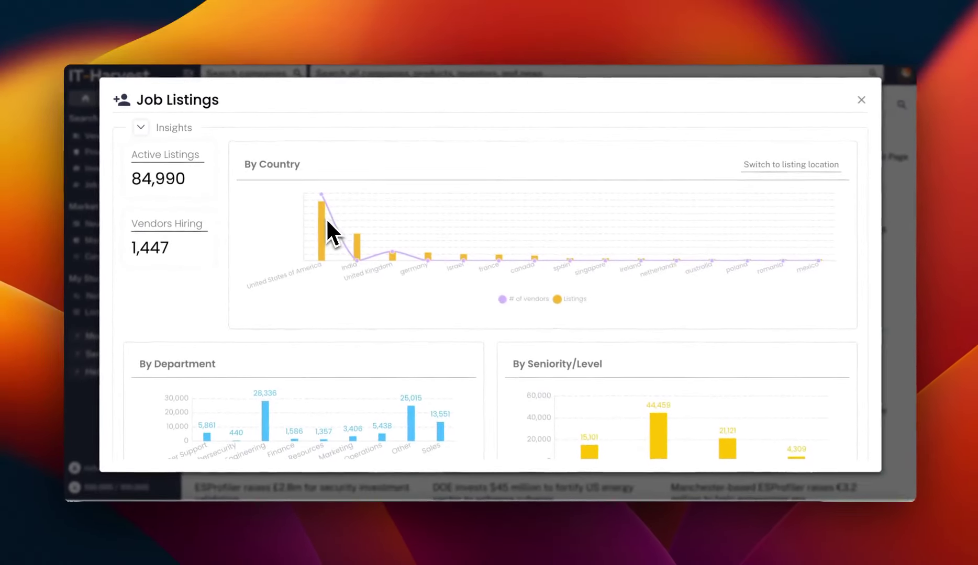
{"action": "scroll", "coordinate": [327, 221], "scroll_direction": "down", "scroll_amount": 3}
{"action": "scroll", "coordinate": [327, 220], "scroll_direction": "down", "scroll_amount": 10}
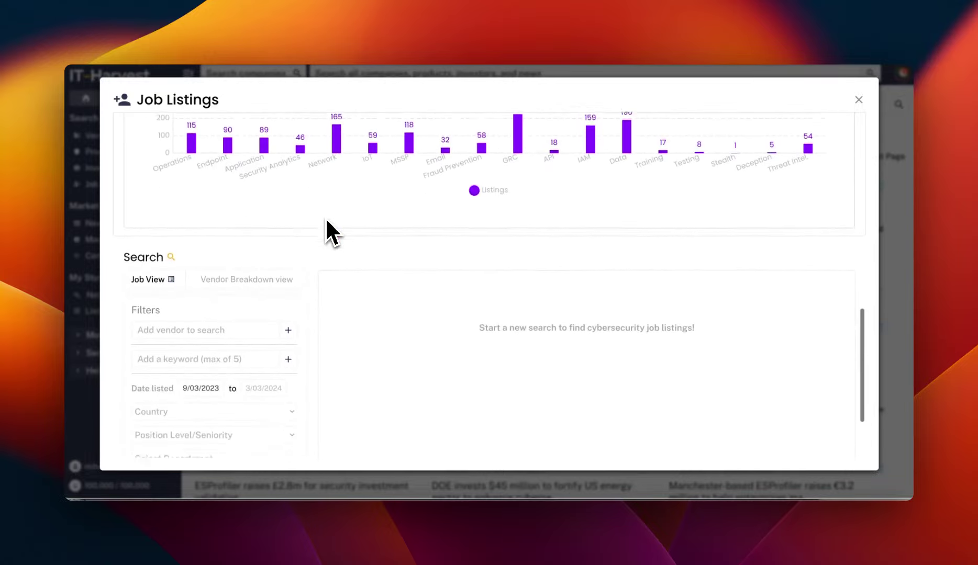
{"action": "scroll", "coordinate": [327, 221], "scroll_direction": "down", "scroll_amount": 2}
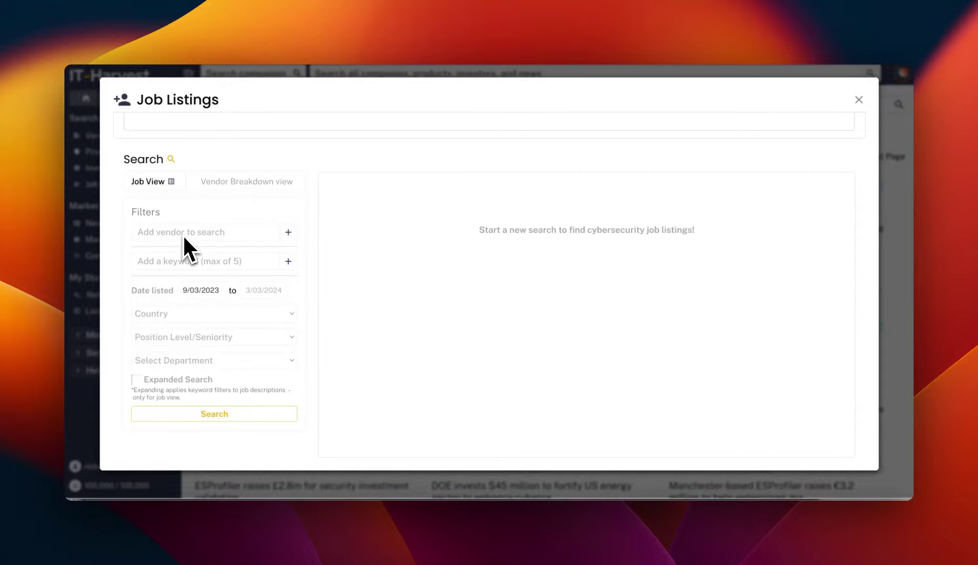
{"action": "left_click", "coordinate": [173, 264]}
{"action": "type", "text": "vp sales"}
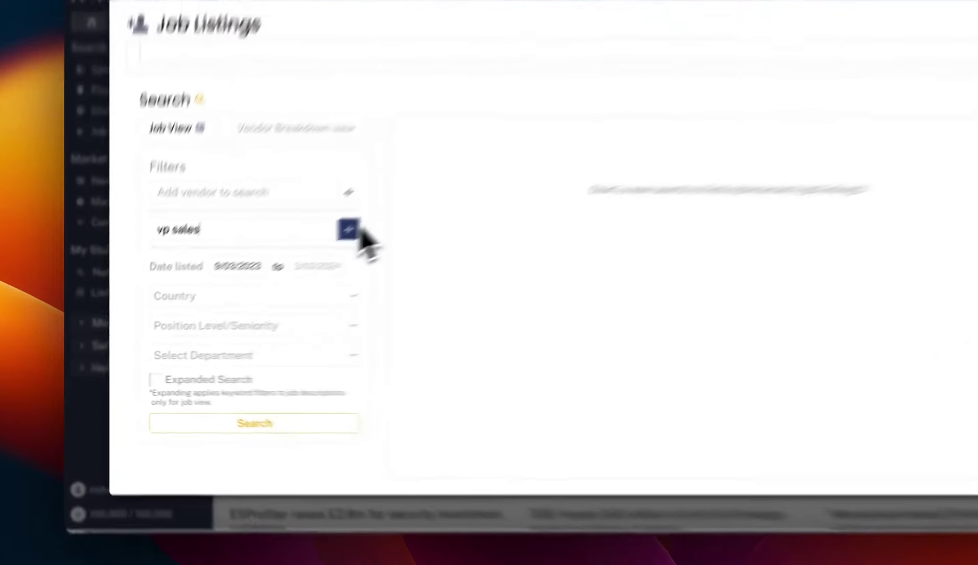
{"action": "left_click", "coordinate": [288, 261]}
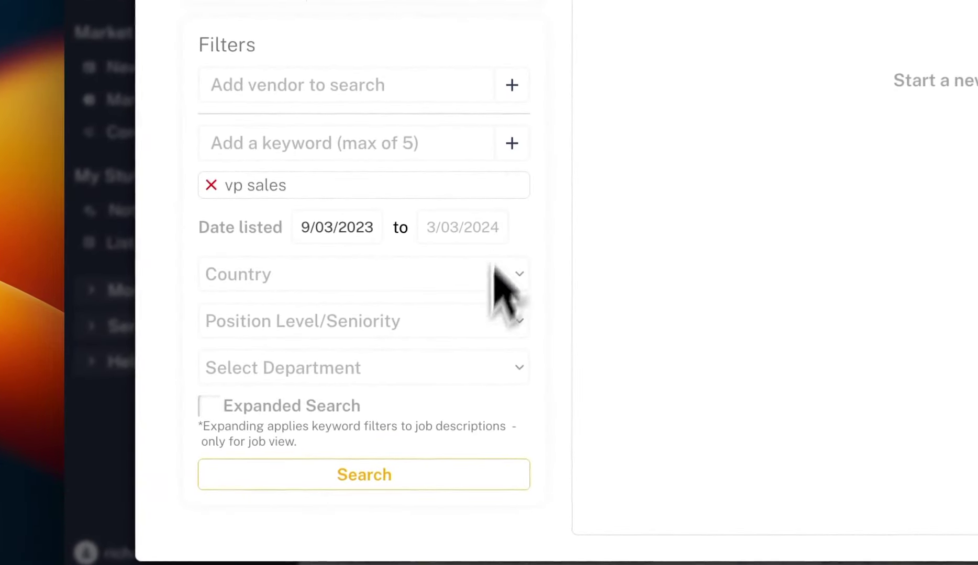
Run the vp sales job search, browse its 13 listings, then close the window
{"action": "left_click", "coordinate": [367, 474]}
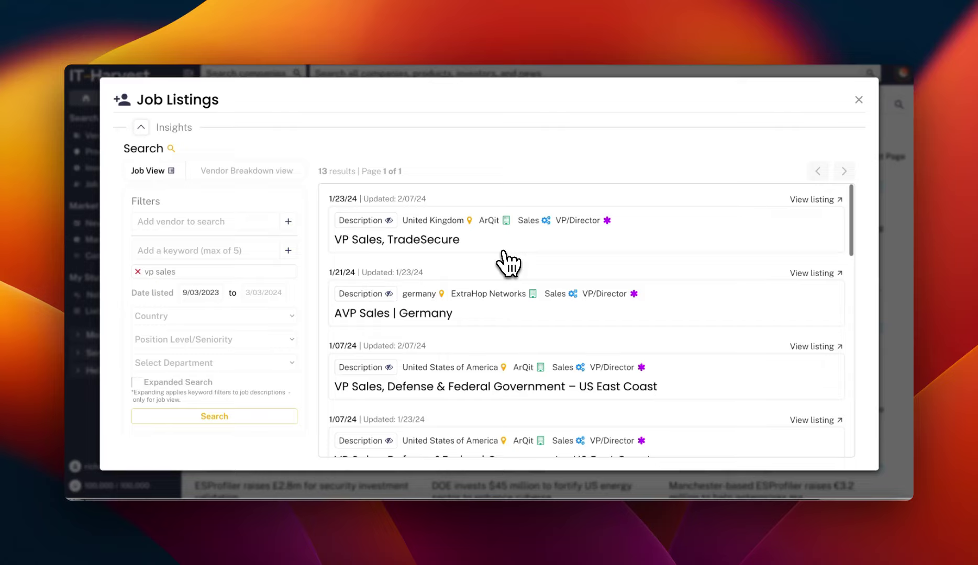
{"action": "scroll", "coordinate": [507, 264], "scroll_direction": "down", "scroll_amount": 2}
{"action": "scroll", "coordinate": [506, 264], "scroll_direction": "down", "scroll_amount": 2}
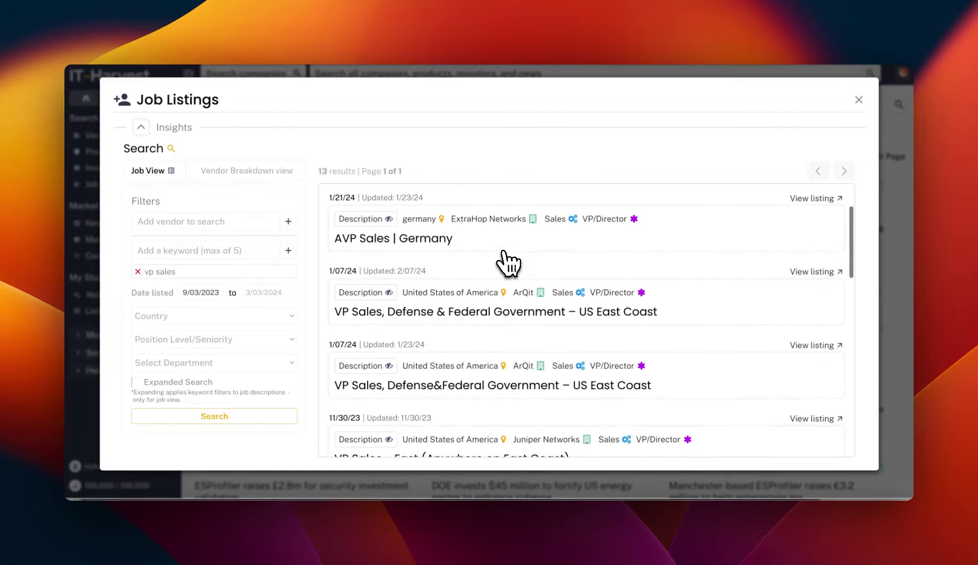
{"action": "scroll", "coordinate": [507, 264], "scroll_direction": "down", "scroll_amount": 10}
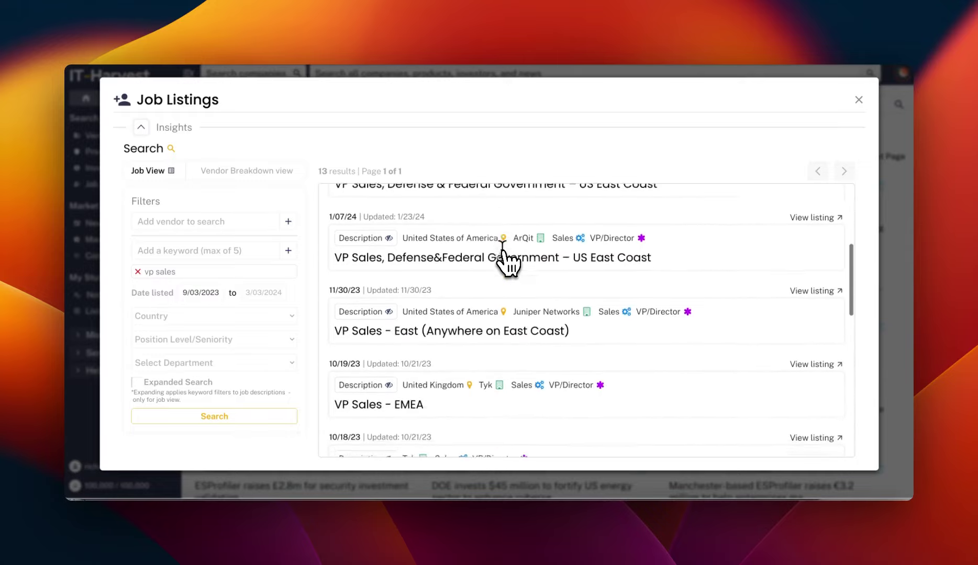
{"action": "scroll", "coordinate": [507, 265], "scroll_direction": "down", "scroll_amount": 13}
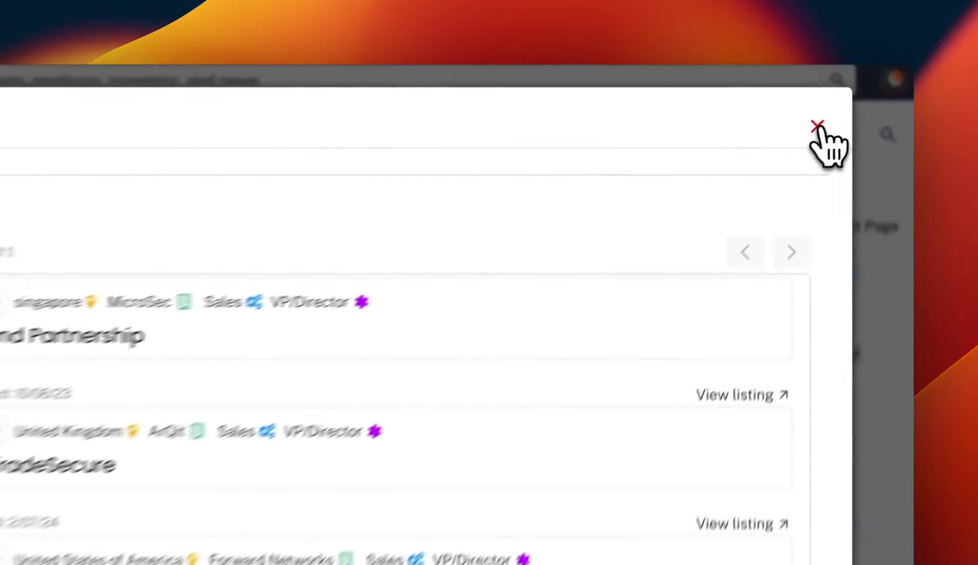
{"action": "left_click", "coordinate": [817, 127]}
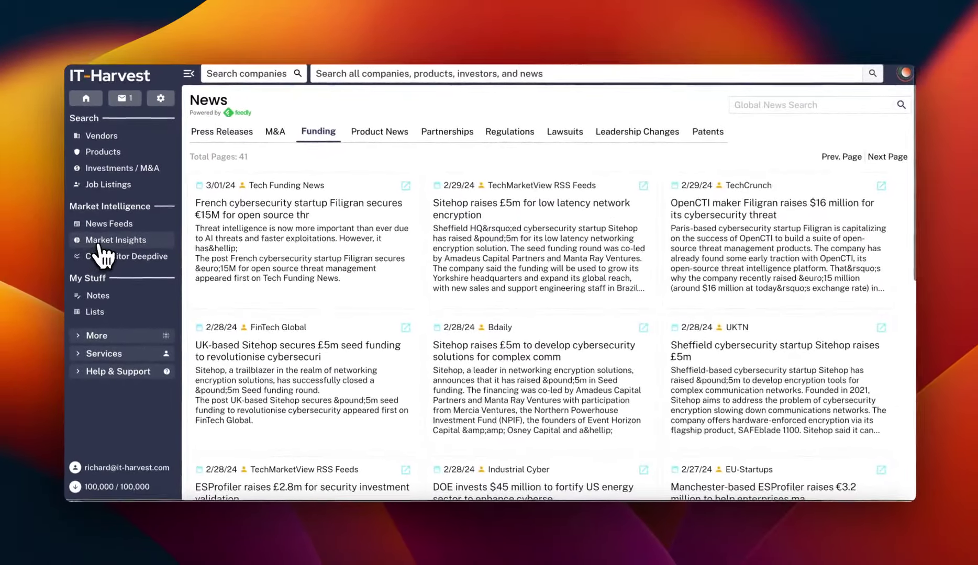
Show Market Insights by category and browse Email Security, IAM and MSSP figures
{"action": "left_click", "coordinate": [100, 245]}
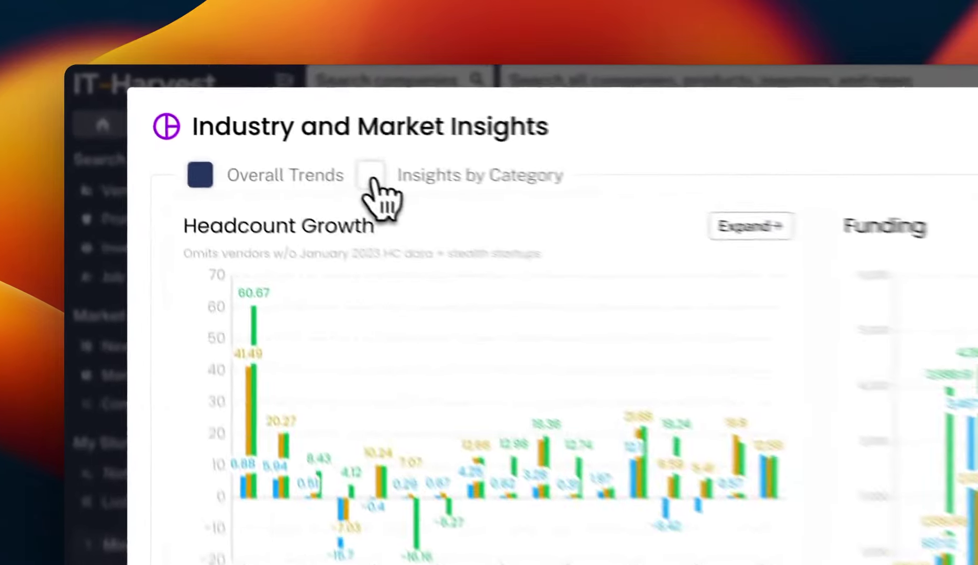
{"action": "left_click", "coordinate": [238, 128]}
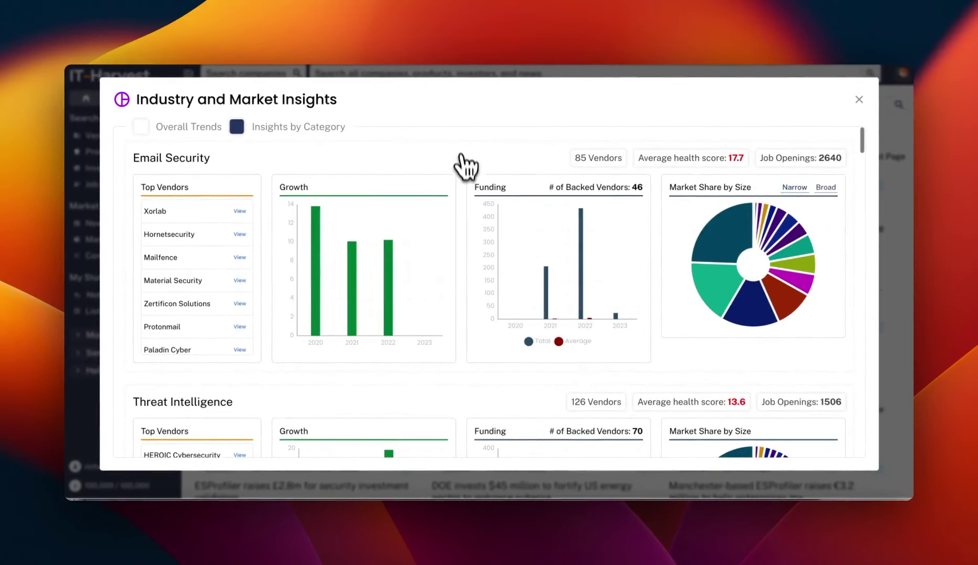
{"action": "scroll", "coordinate": [128, 293], "scroll_direction": "down", "scroll_amount": 2}
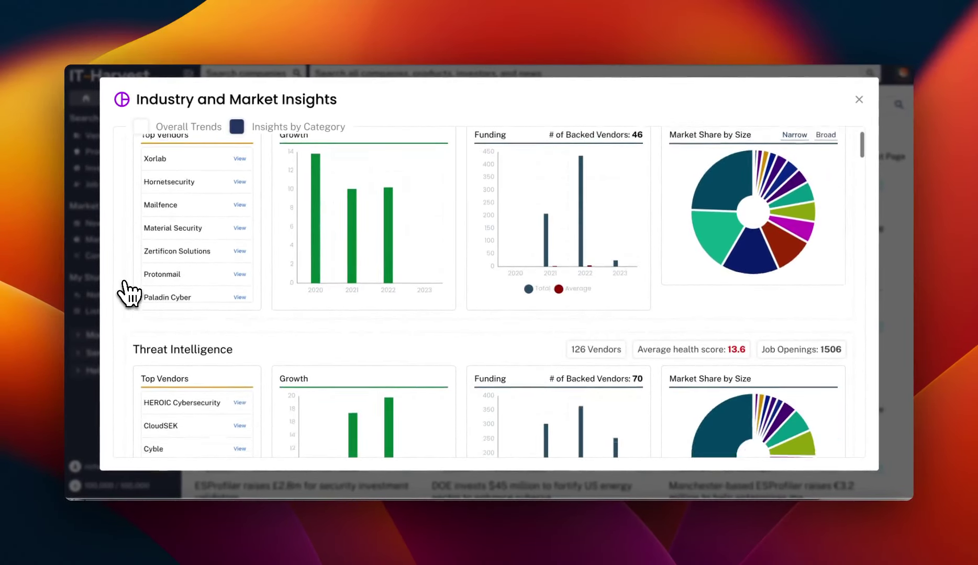
{"action": "scroll", "coordinate": [128, 293], "scroll_direction": "down", "scroll_amount": 5}
{"action": "scroll", "coordinate": [128, 293], "scroll_direction": "down", "scroll_amount": 20}
{"action": "scroll", "coordinate": [128, 293], "scroll_direction": "down", "scroll_amount": 4}
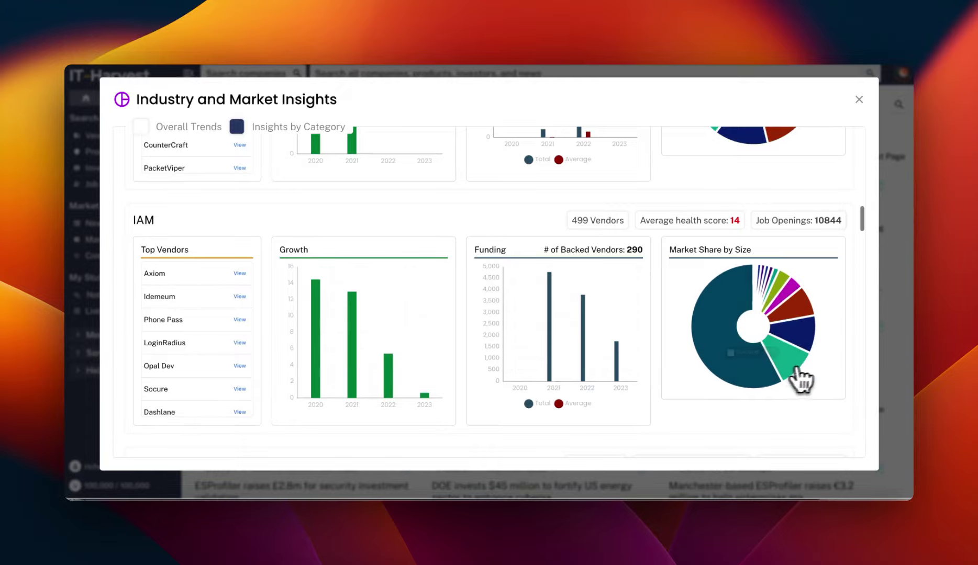
{"action": "scroll", "coordinate": [753, 393], "scroll_direction": "down", "scroll_amount": 3}
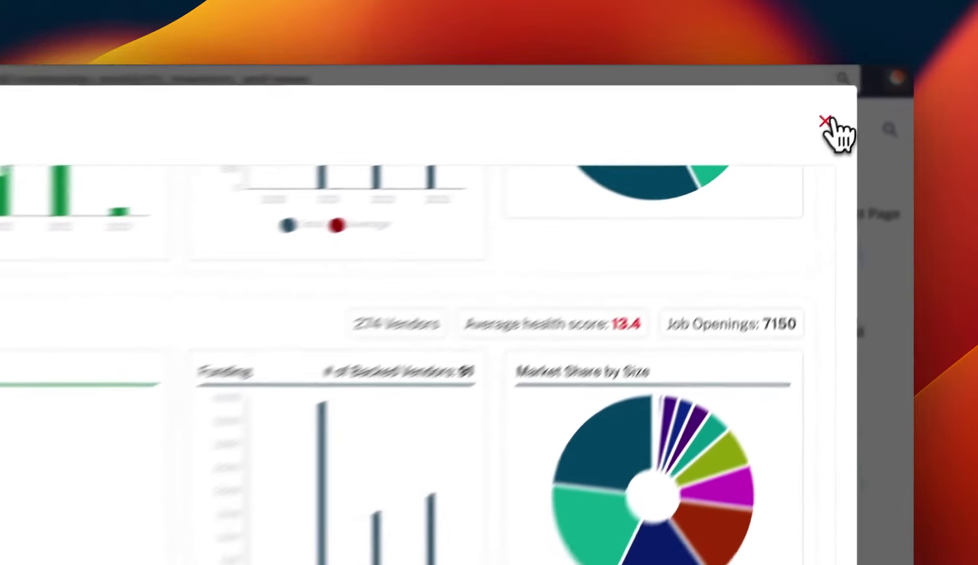
{"action": "left_click", "coordinate": [858, 100]}
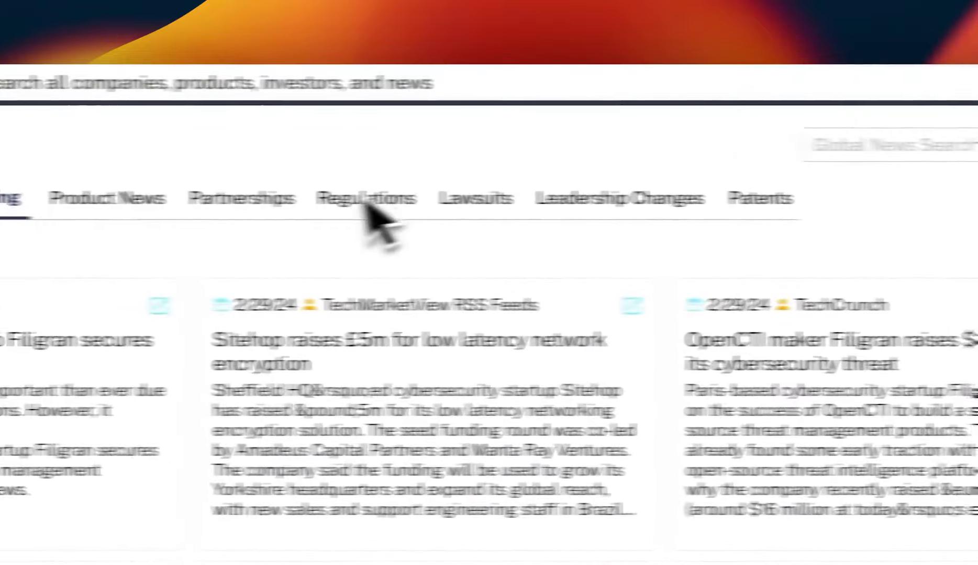